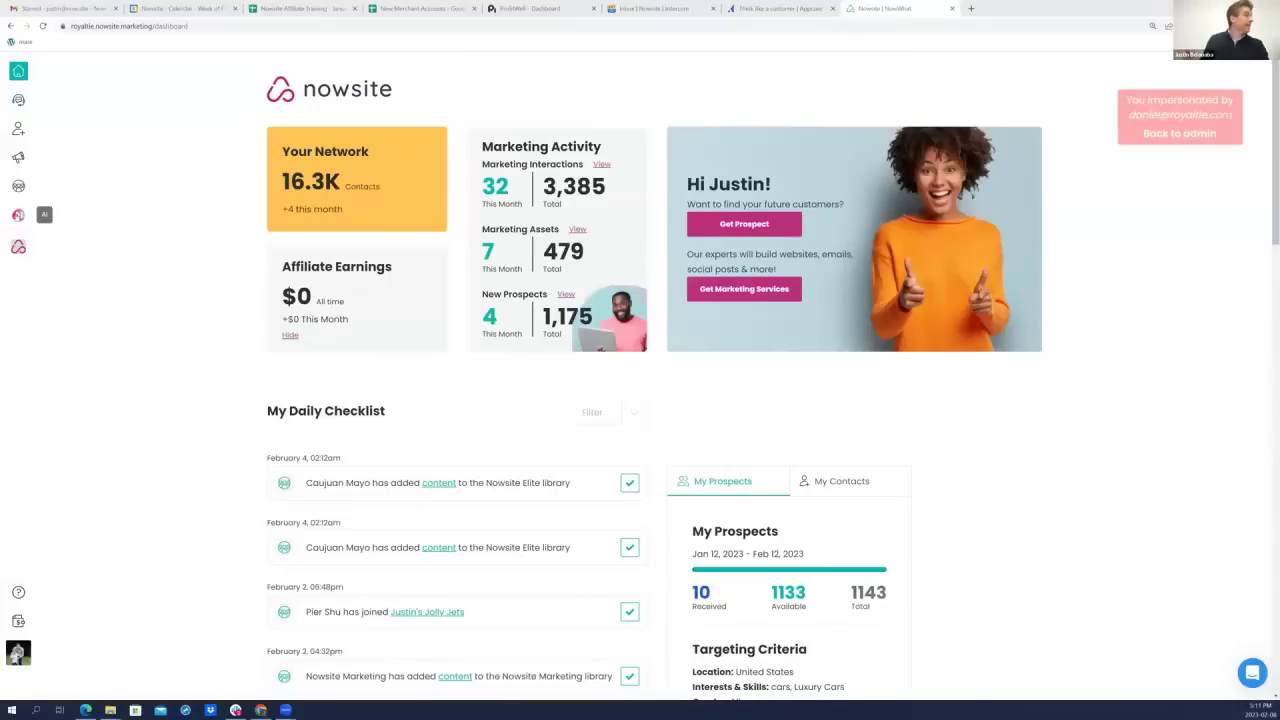
# Step: Ask the AI assistant to name a New Jersey beach-house real estate business, getting 'Beach Home Realty'
pyautogui.click(18, 215)
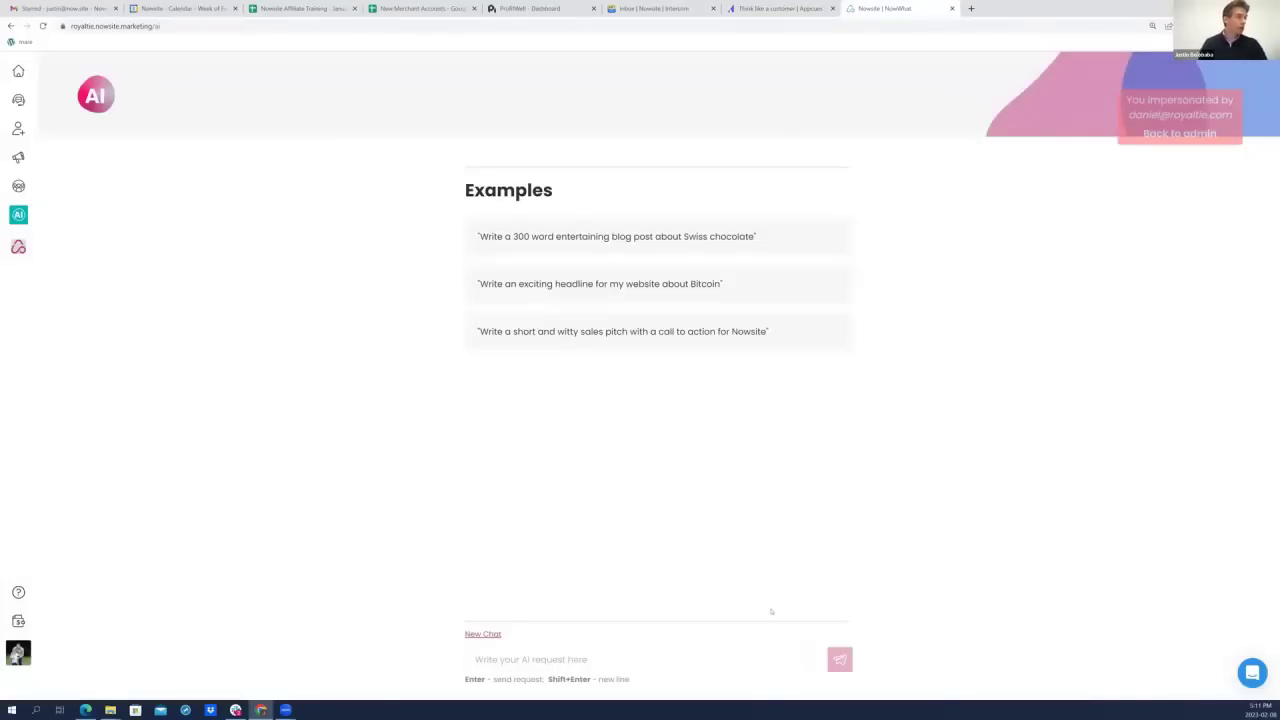
pyautogui.click(561, 656)
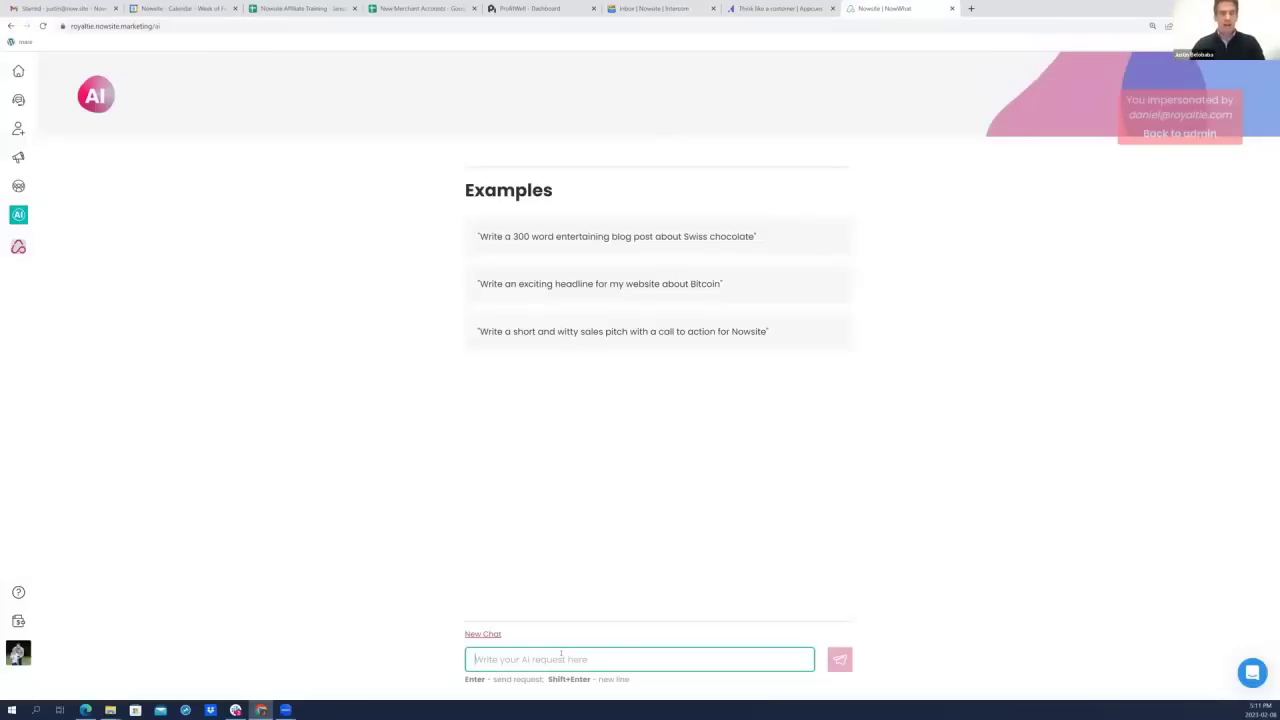
pyautogui.write('I have a')
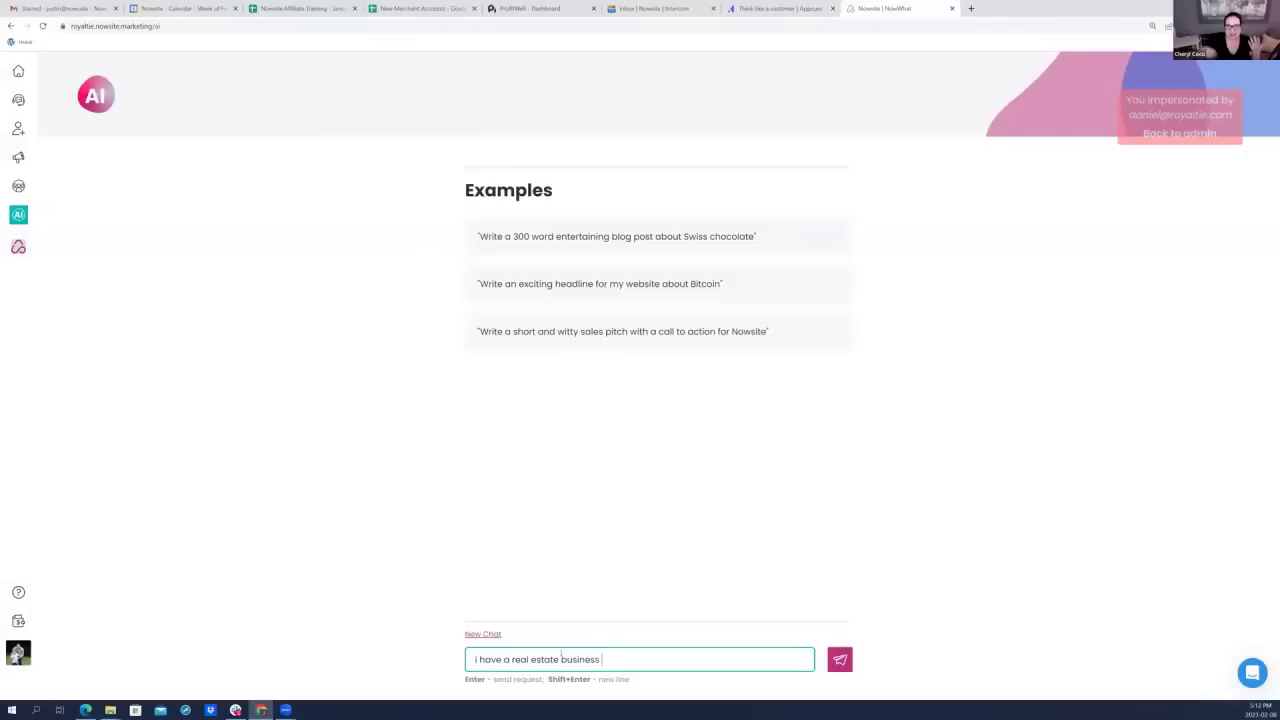
pyautogui.write('n Ner')
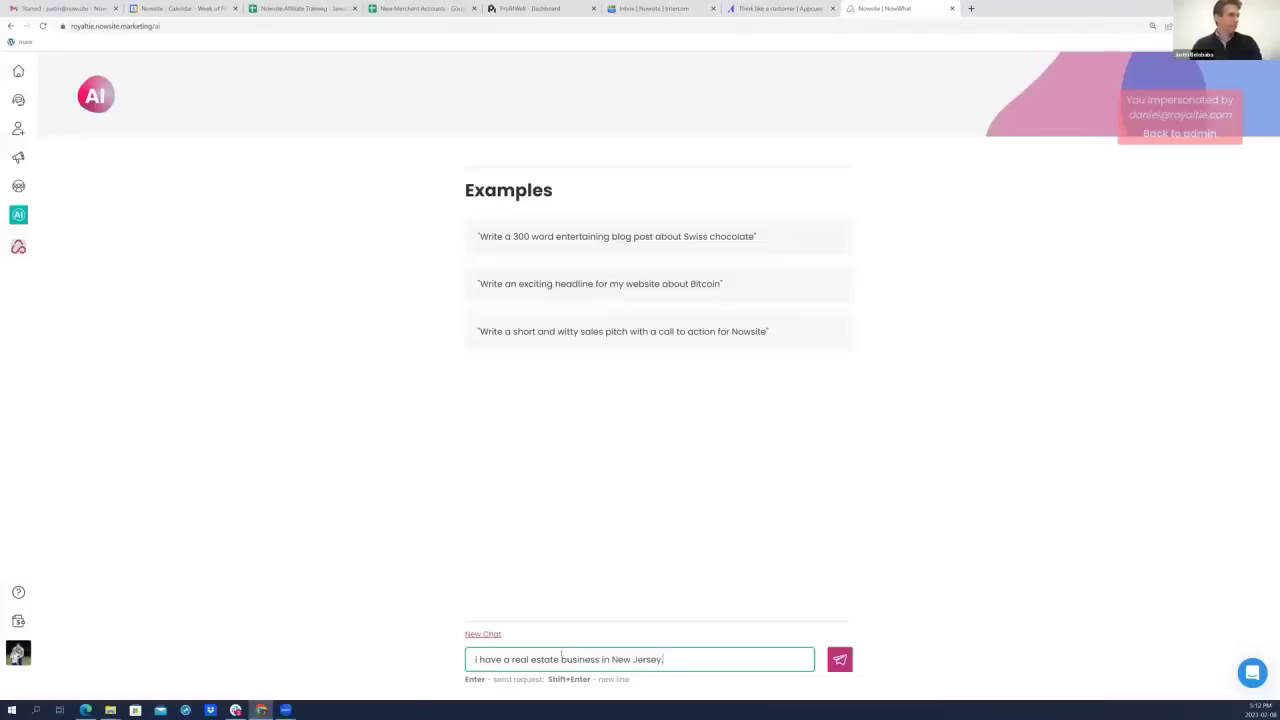
pyautogui.write('We specialize in beach house')
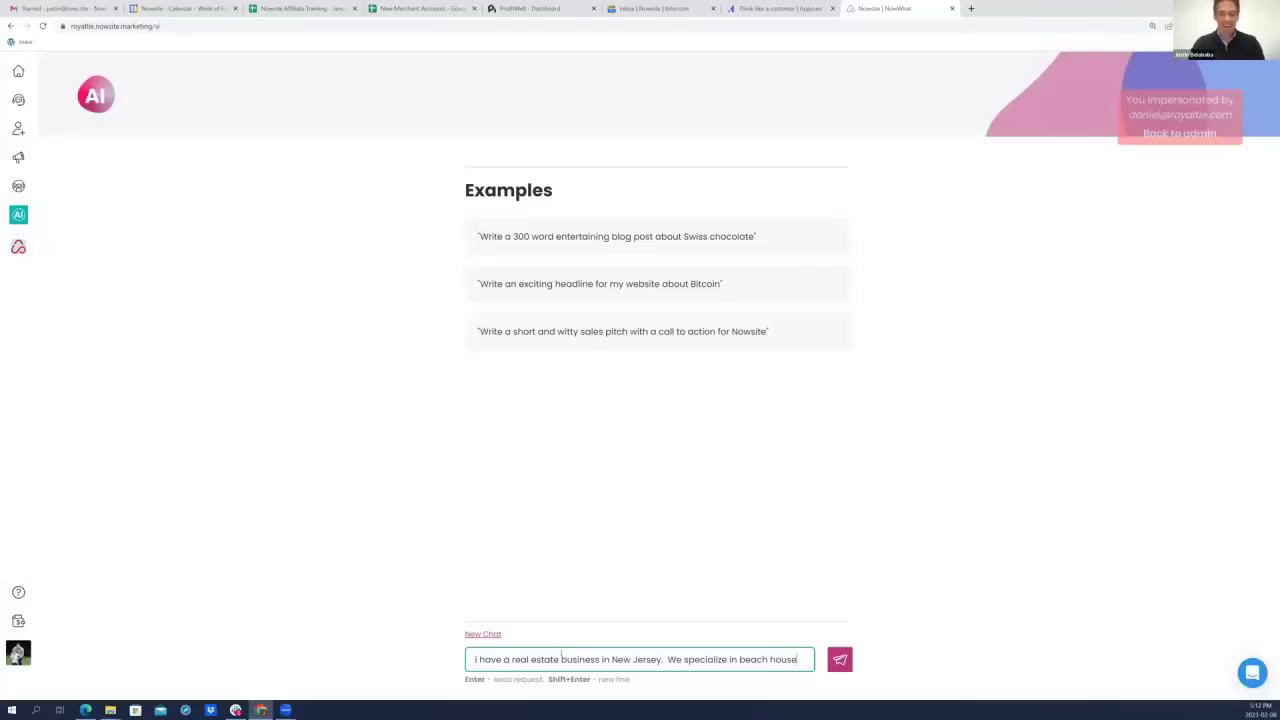
pyautogui.write('please s')
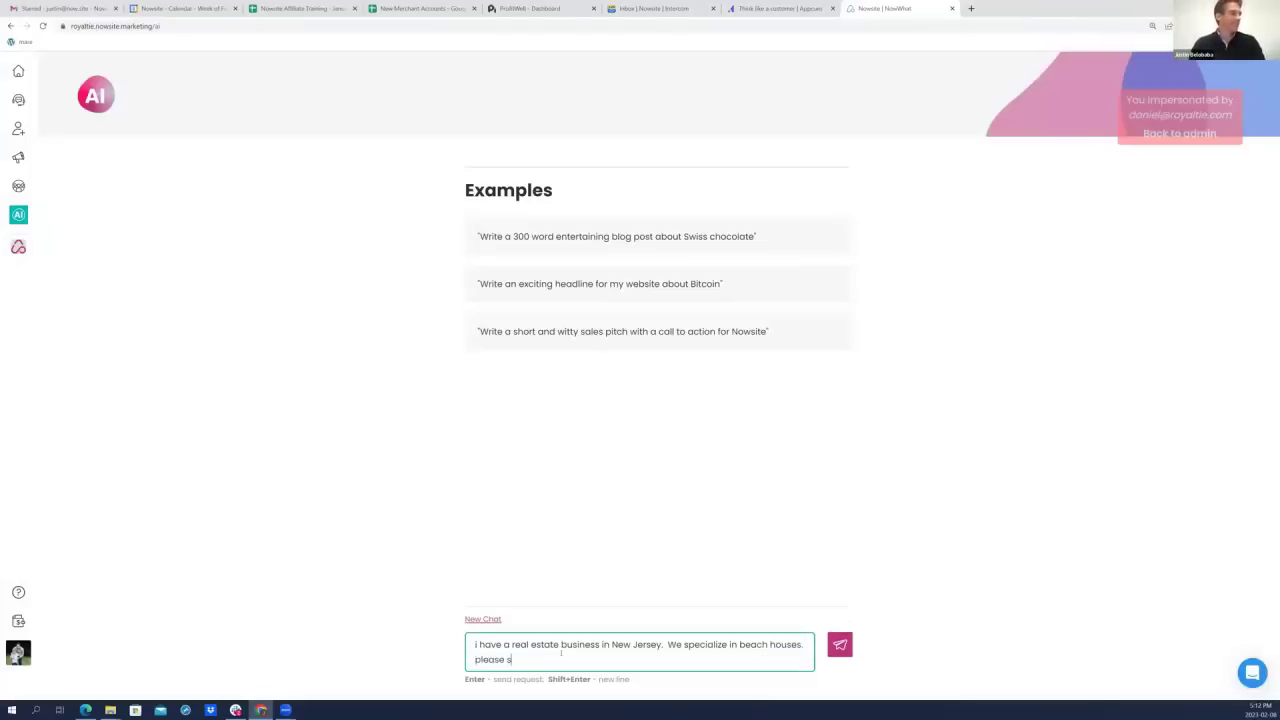
pyautogui.write('uggest a name for my real estate business.')
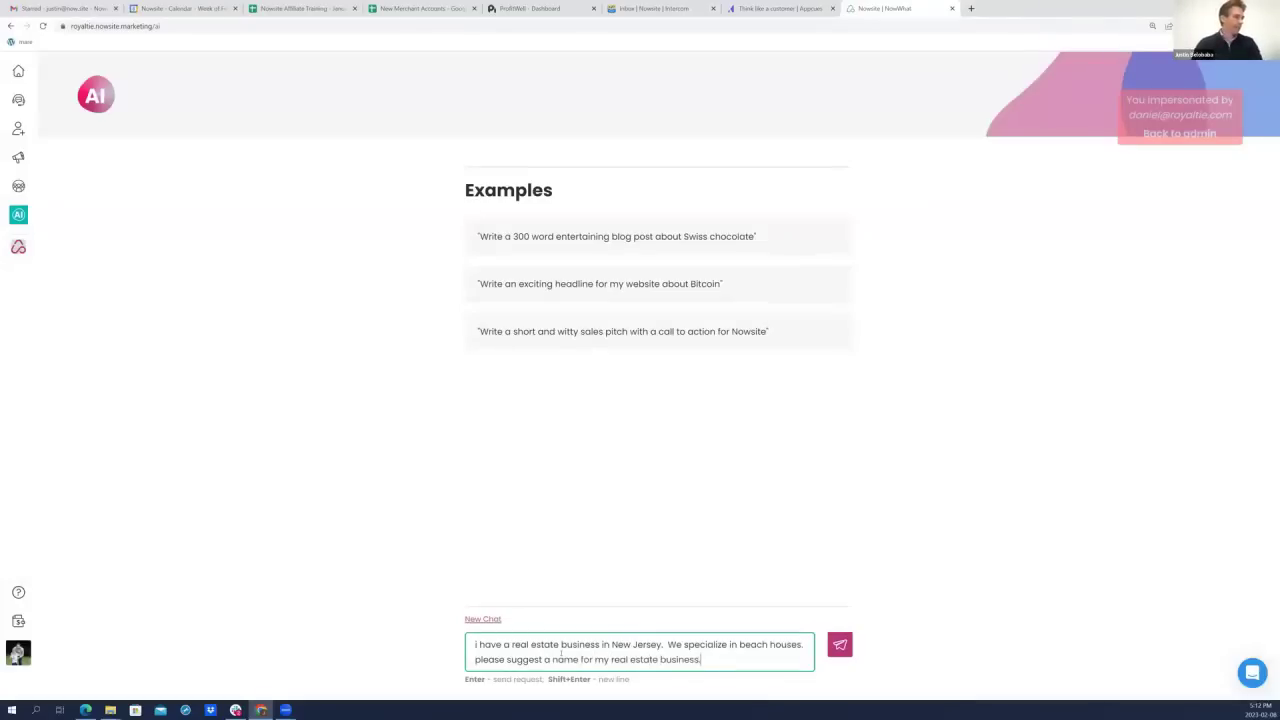
pyautogui.press('Return')
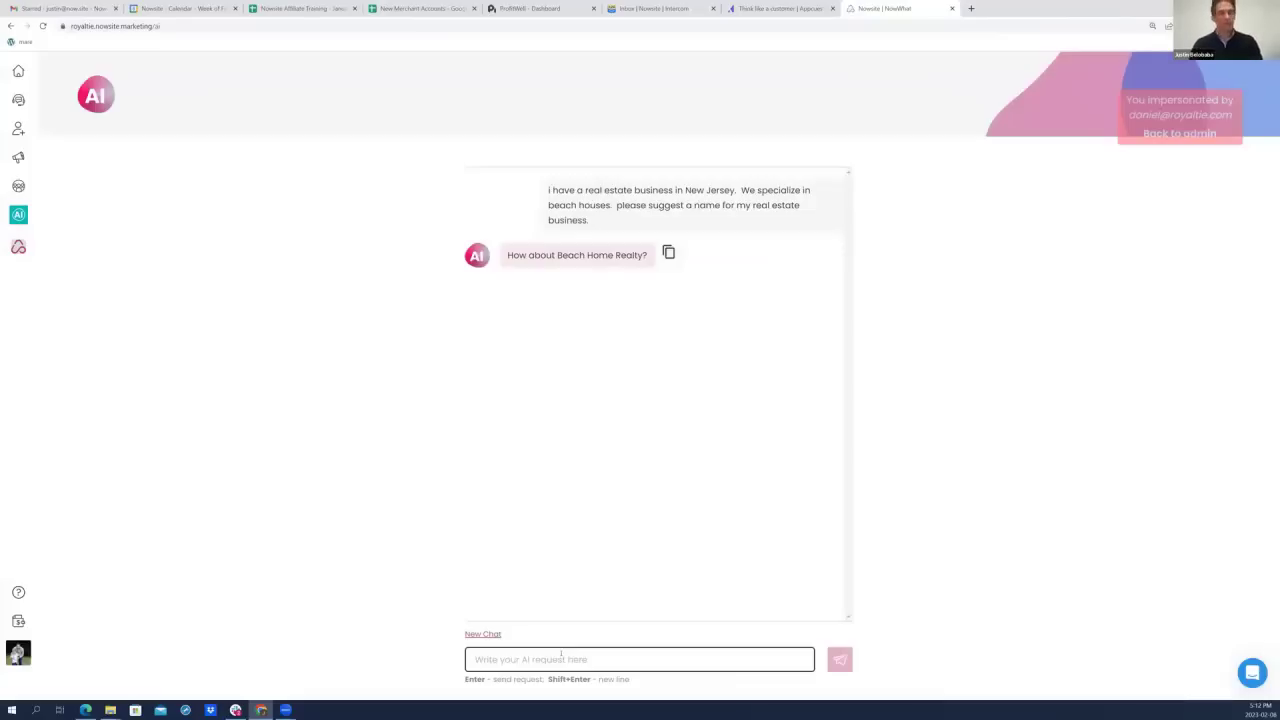
# Step: Request a friendlier, more exciting name and a social business slogan from the AI
pyautogui.write('make it ')
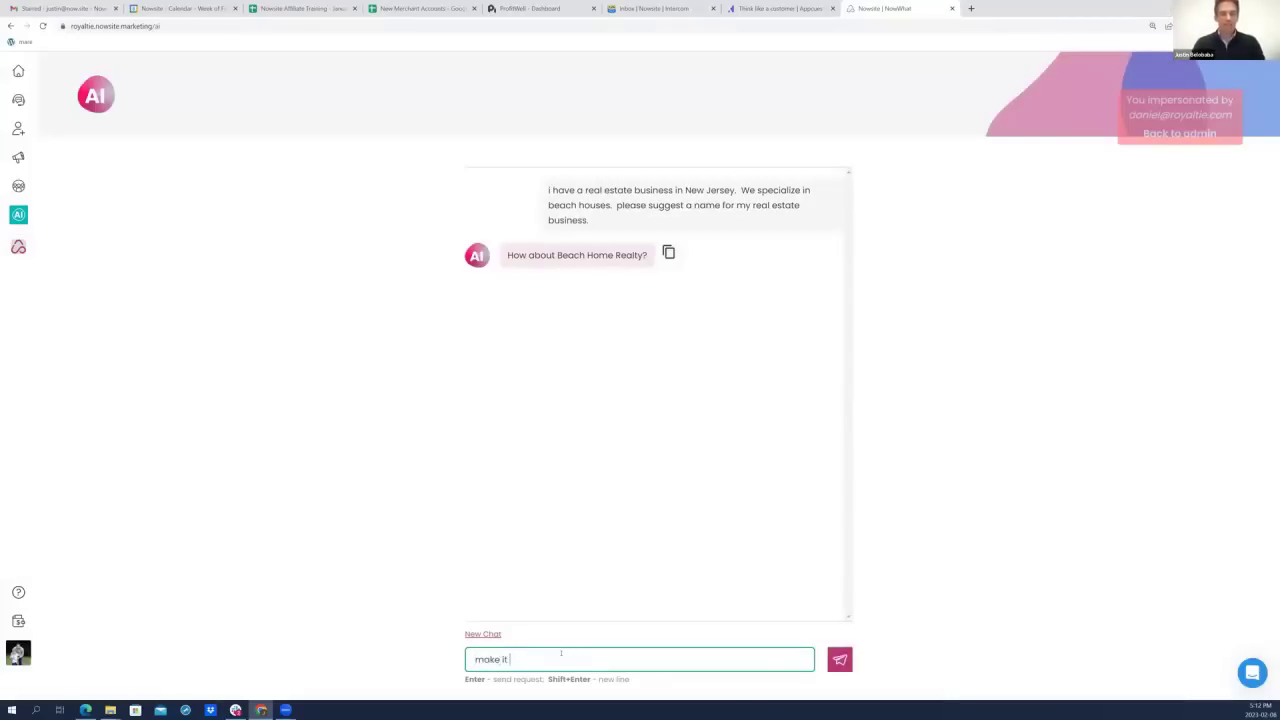
pyautogui.write('friendlier ')
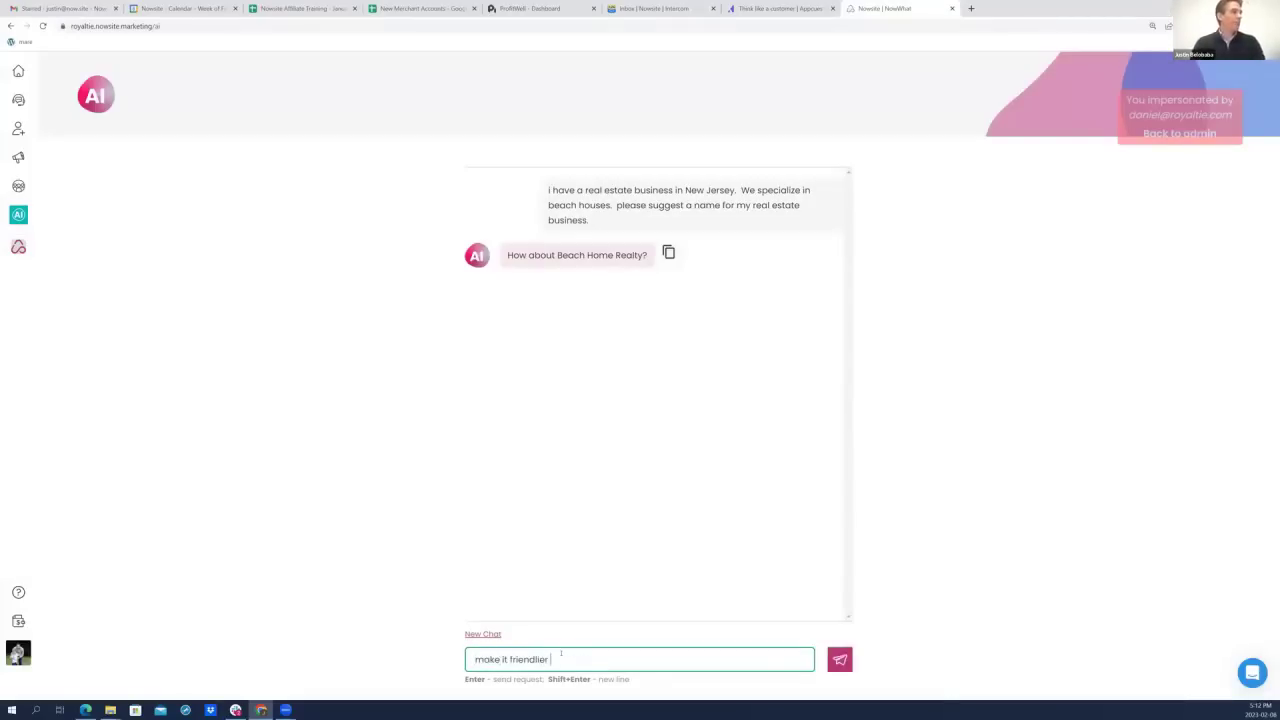
pyautogui.write('and more exciting')
pyautogui.press('Return')
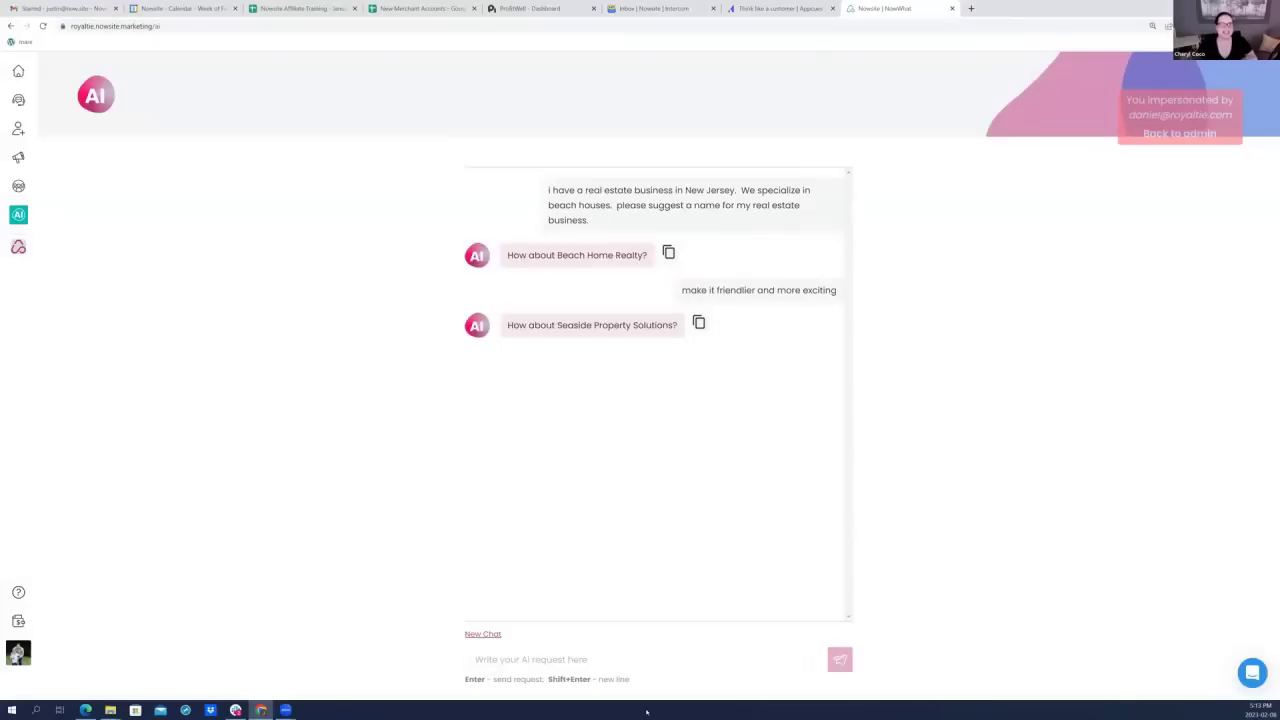
pyautogui.click(475, 659)
pyautogui.write('grea')
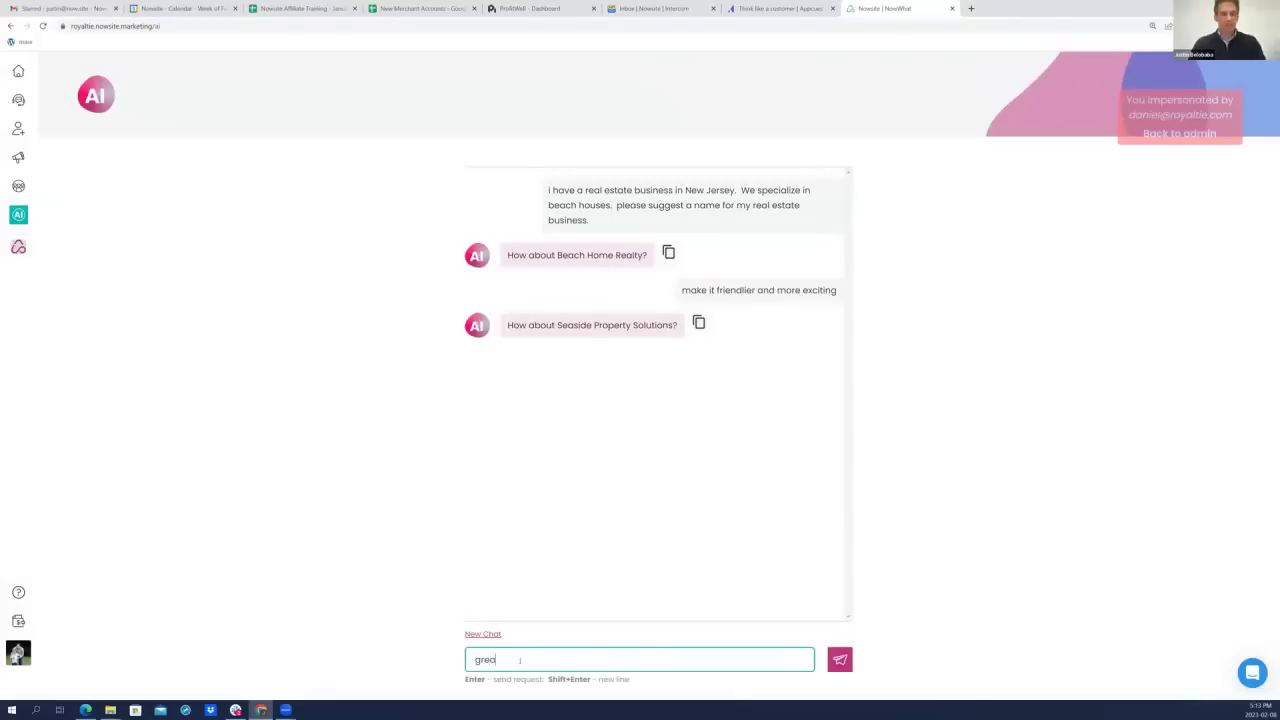
pyautogui.write('t. please sugges')
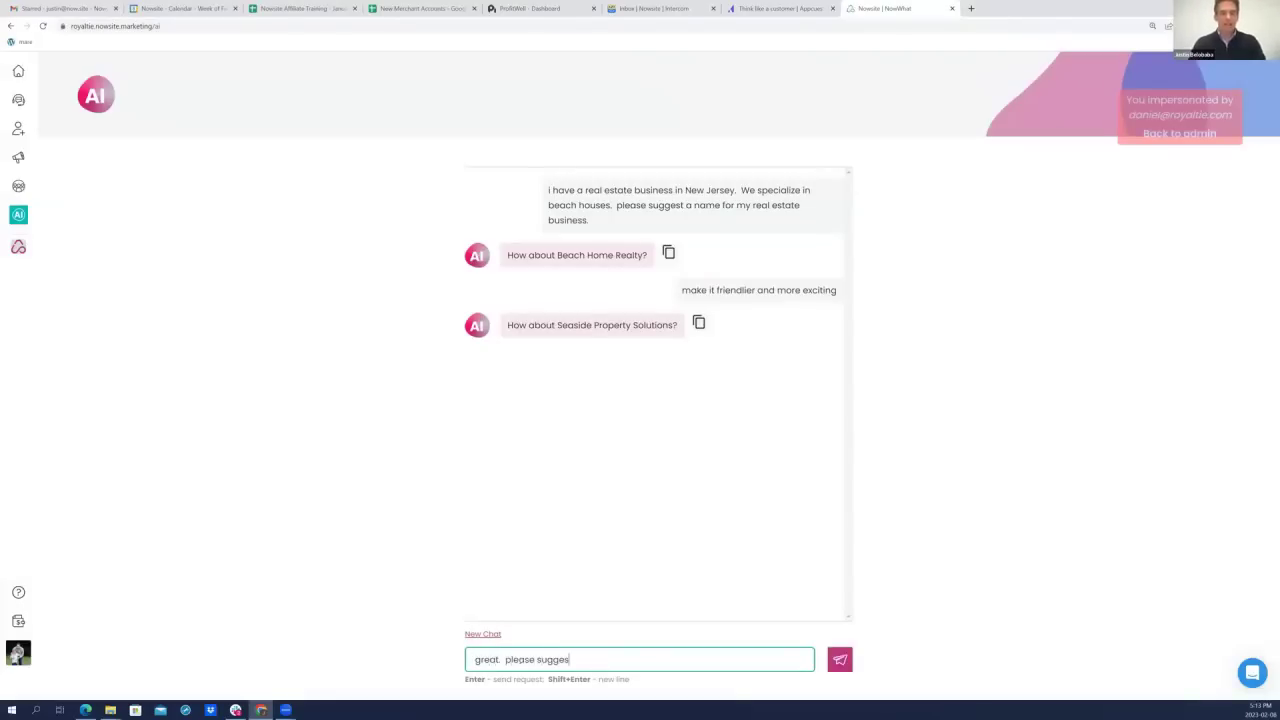
pyautogui.write('t a slogan')
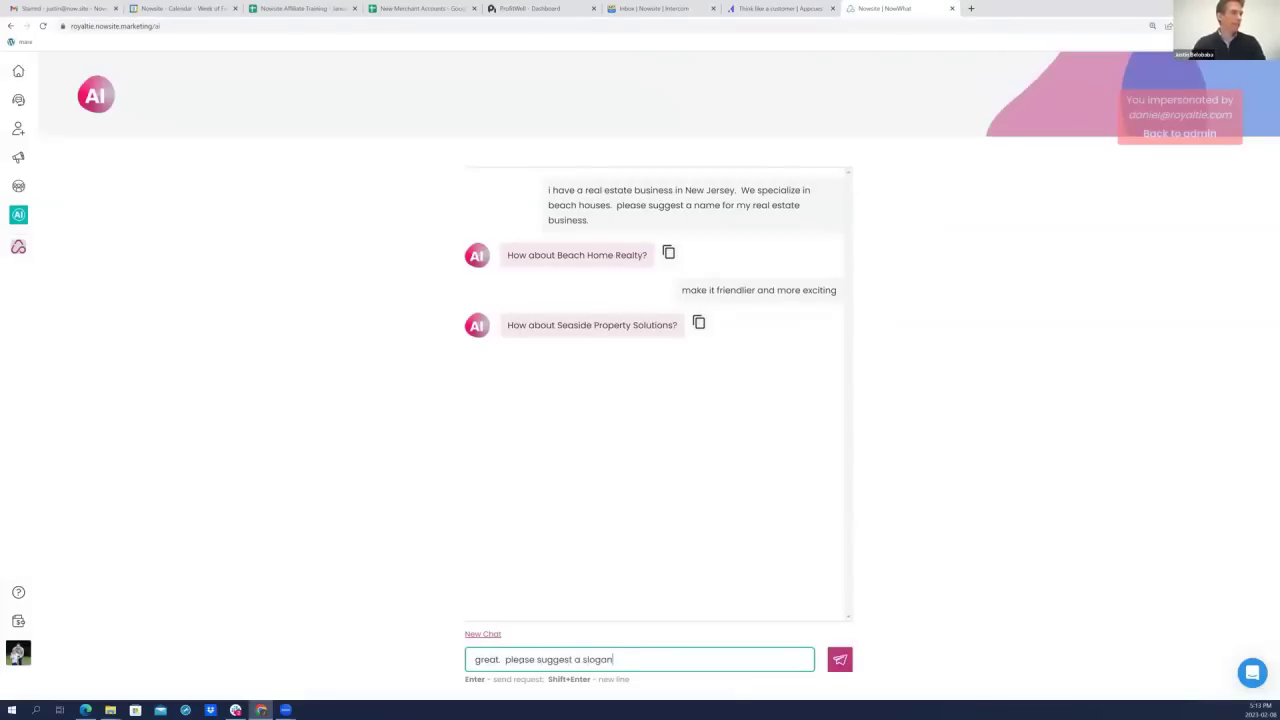
pyautogui.write(' for my social')
pyautogui.press('BackSpace')
pyautogui.press('BackSpace')
pyautogui.press('BackSpace')
pyautogui.press('BackSpace')
pyautogui.press('BackSpace')
pyautogui.press('BackSpace')
pyautogui.write('business')
pyautogui.press('Return')
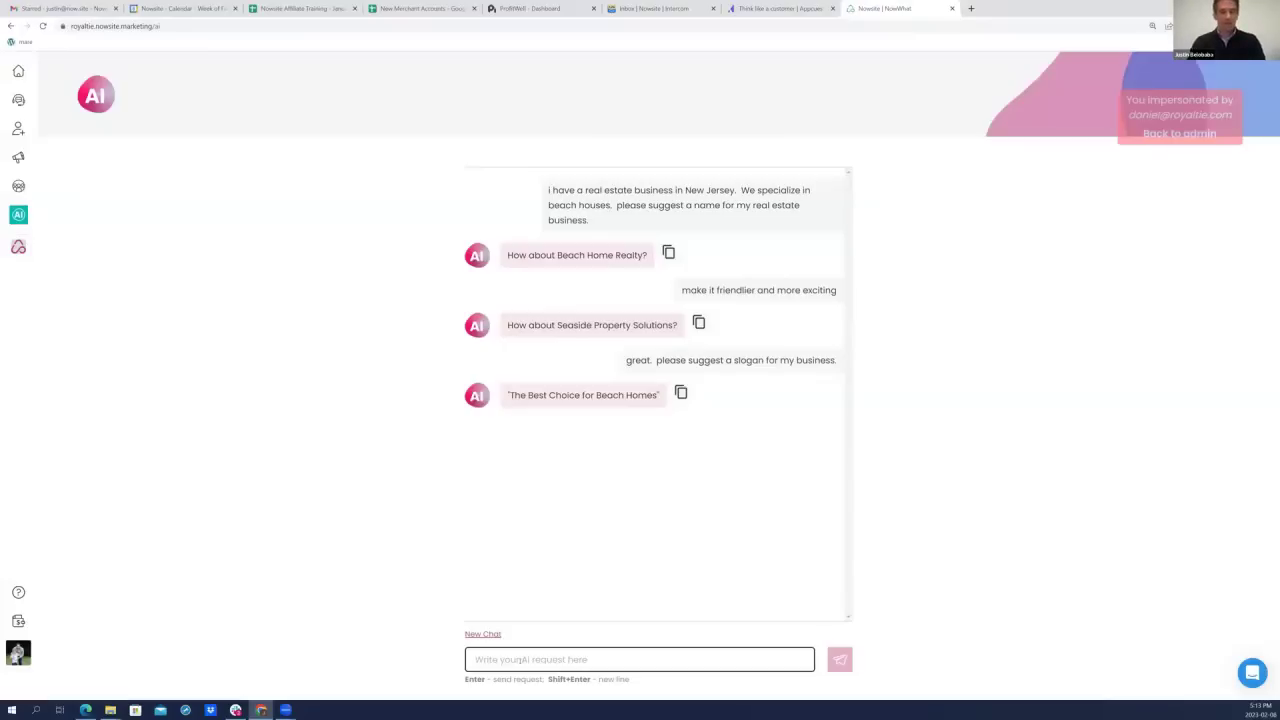
# Step: Ask the AI to make the slogan even more exciting
pyautogui.click(520, 660)
pyautogui.write('make it even ')
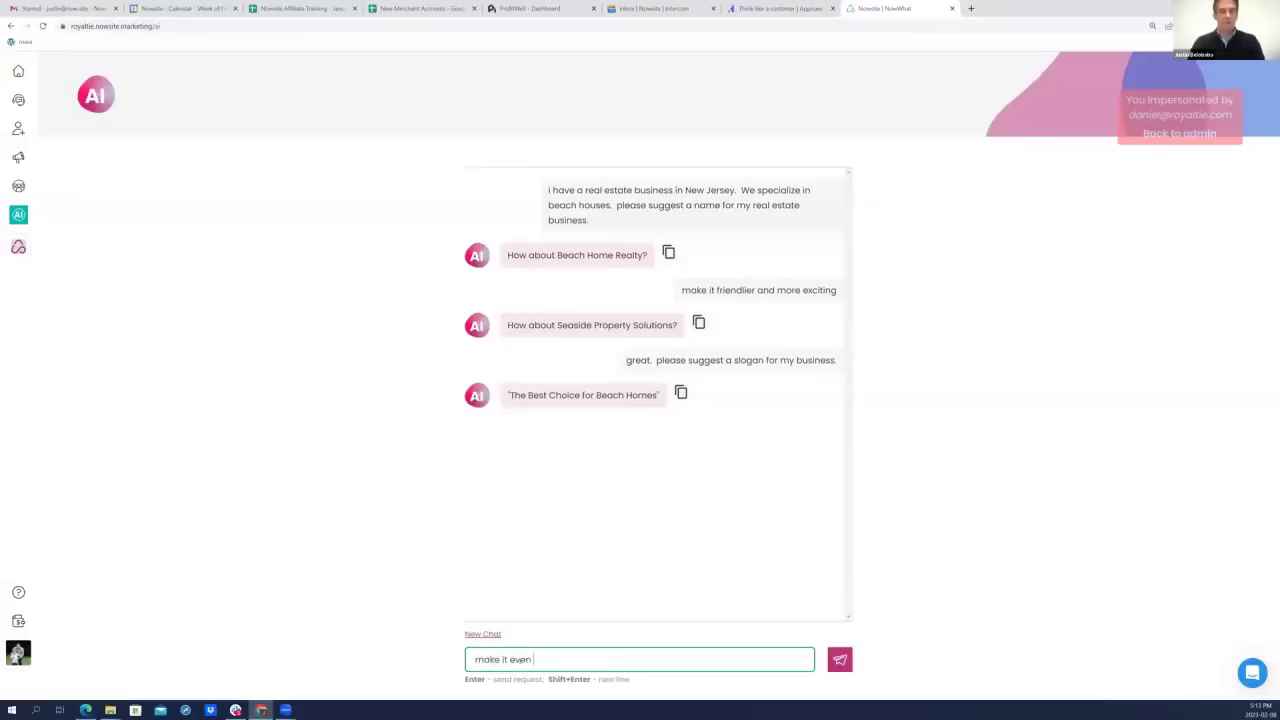
pyautogui.write('more exciting')
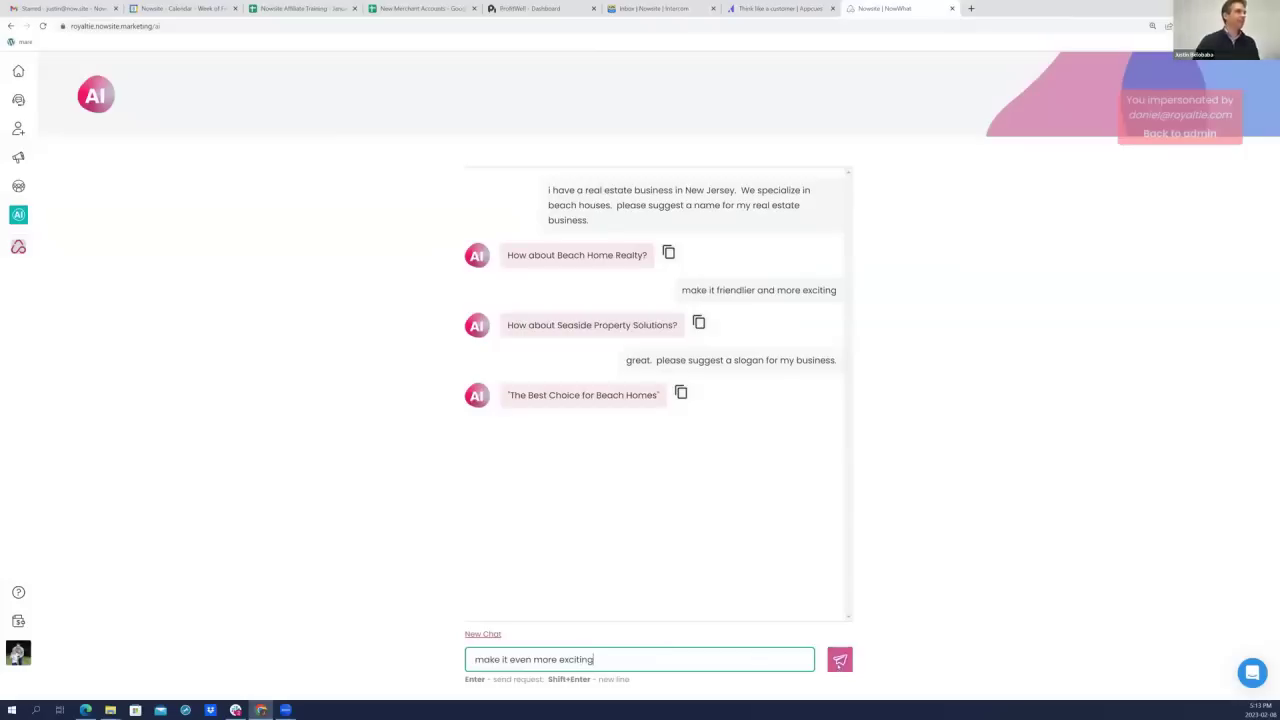
pyautogui.click(840, 661)
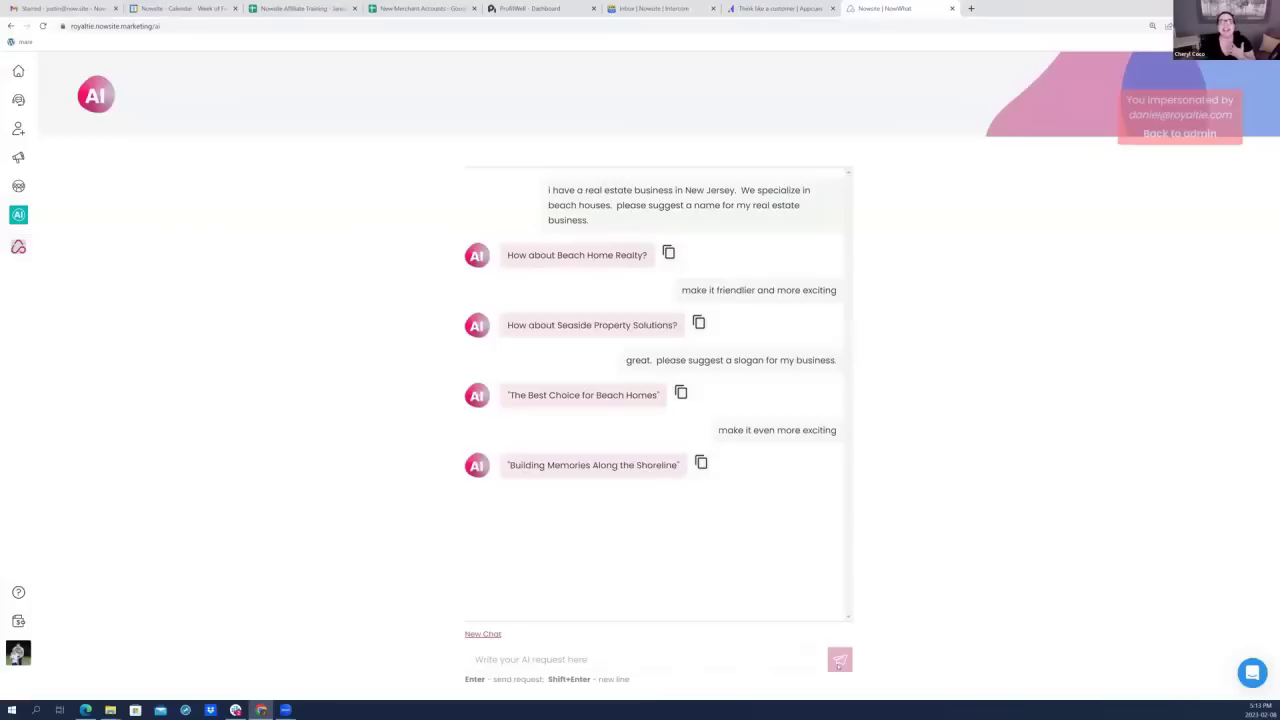
# Step: Ask the AI for keywords to optimize the website's SEO
pyautogui.click(478, 660)
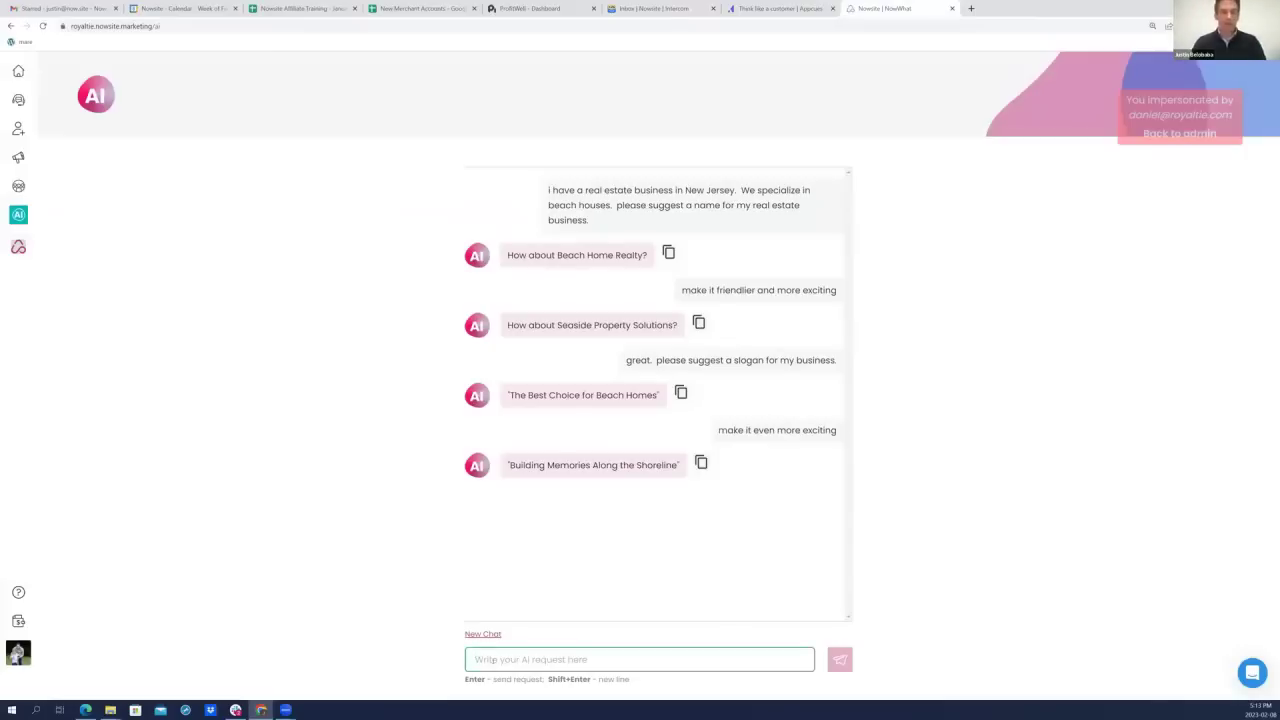
pyautogui.write('i love that, ')
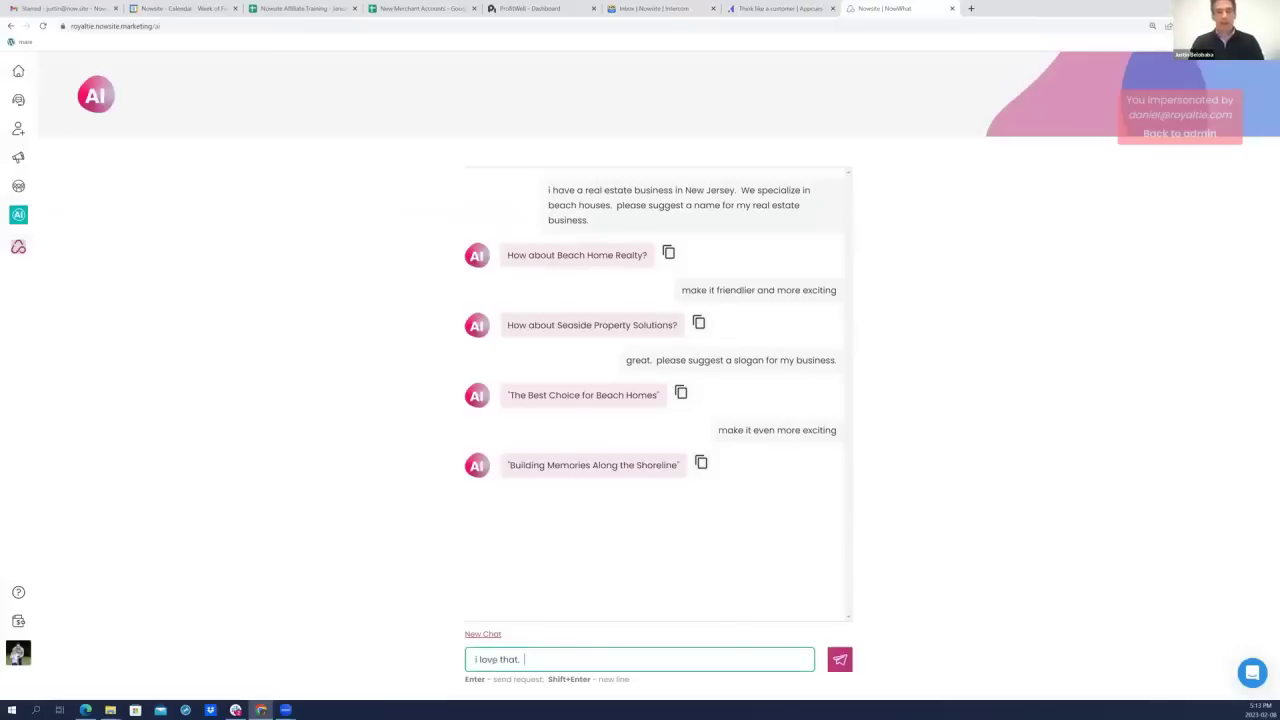
pyautogui.write(' please sugges')
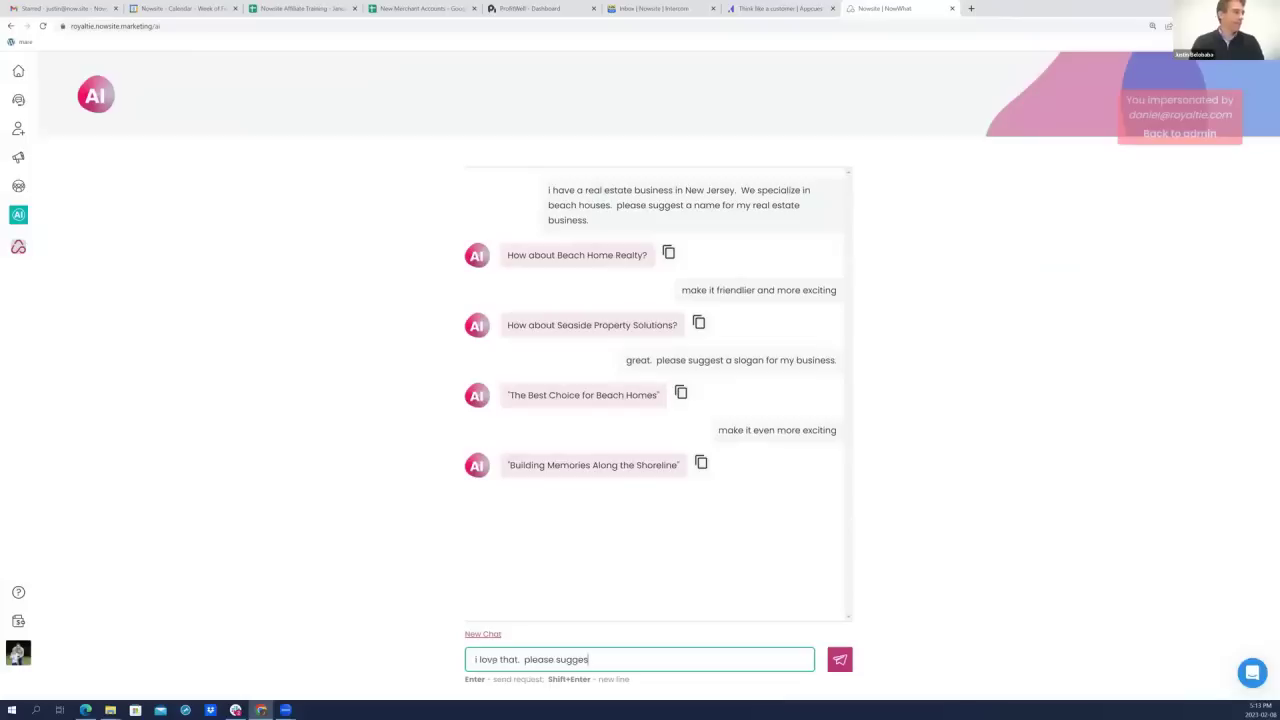
pyautogui.write('t ')
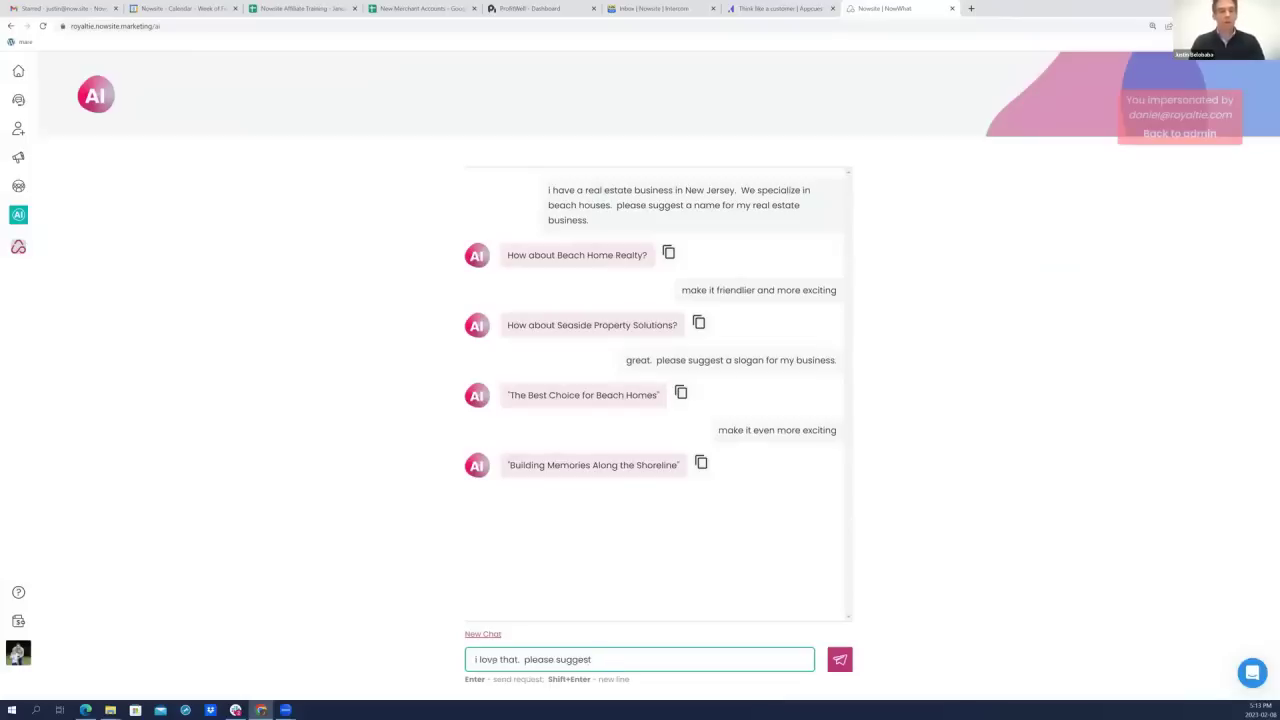
pyautogui.write('keywords to optimize')
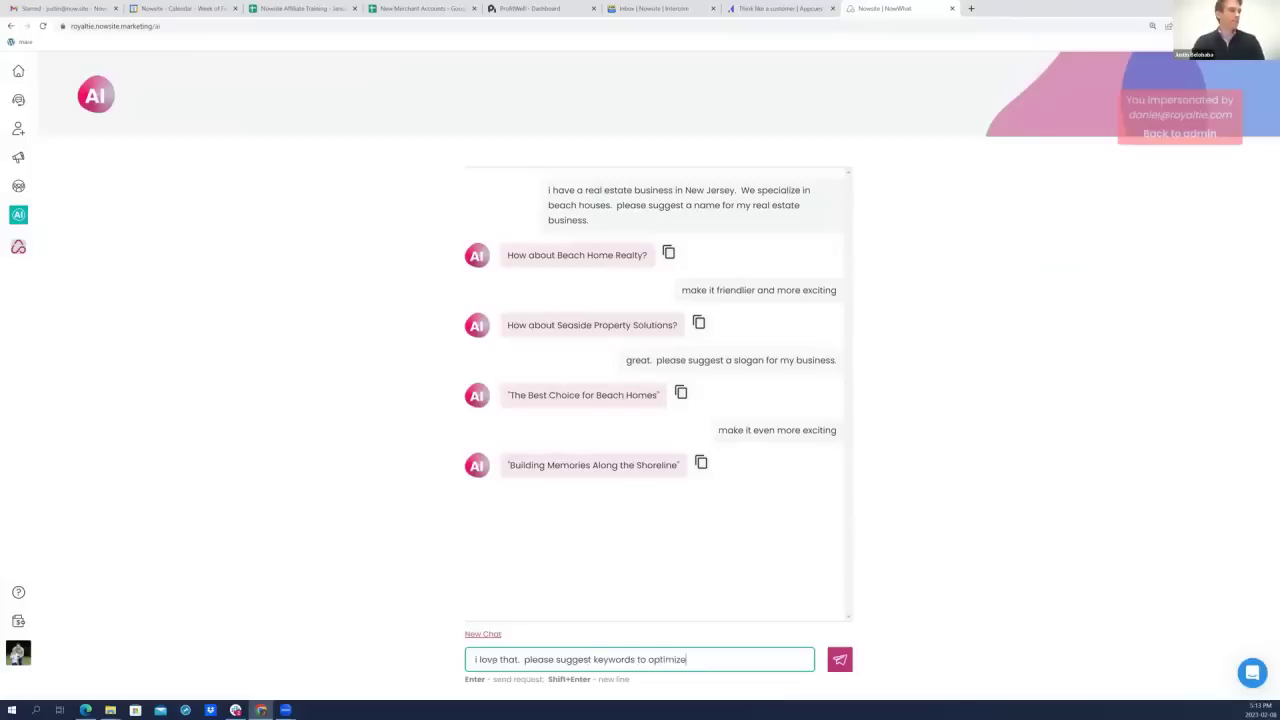
pyautogui.write(' my S')
pyautogui.press('BackSpace')
pyautogui.write("website's SEO")
pyautogui.click(840, 659)
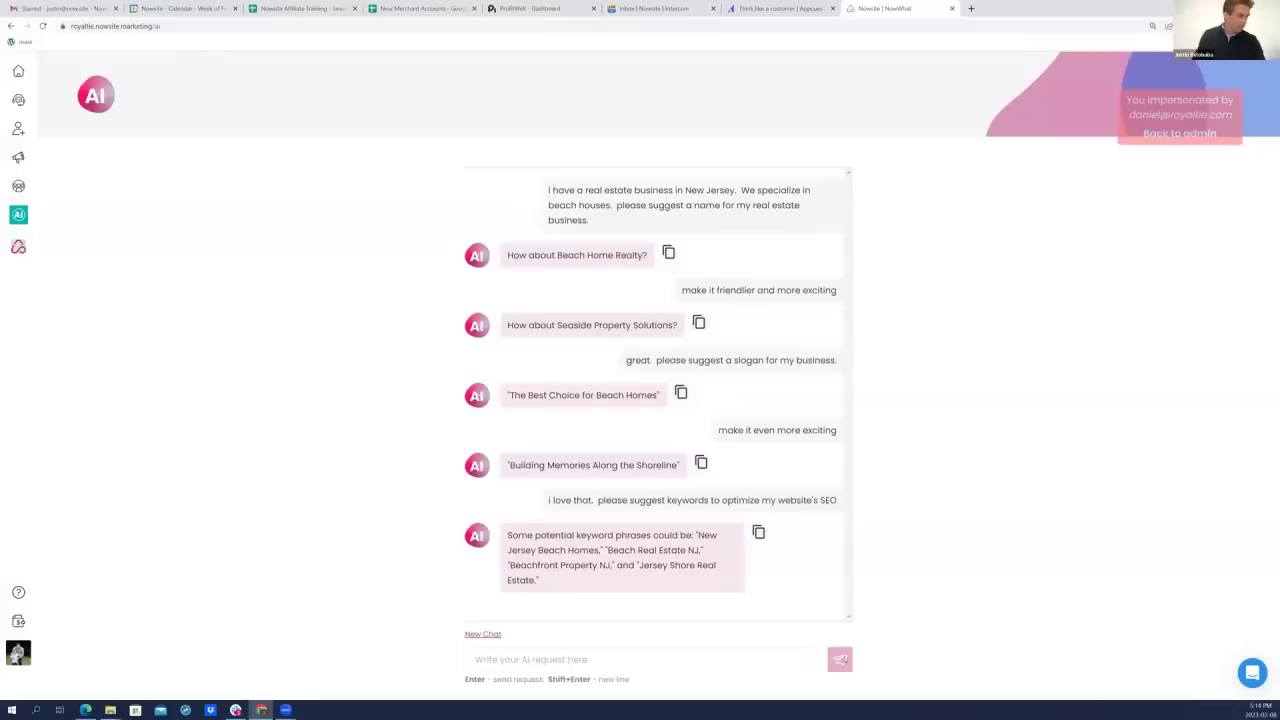
# Step: Request a description of the business in the style of the TV show 'The Jersey Shore'
pyautogui.click(550, 659)
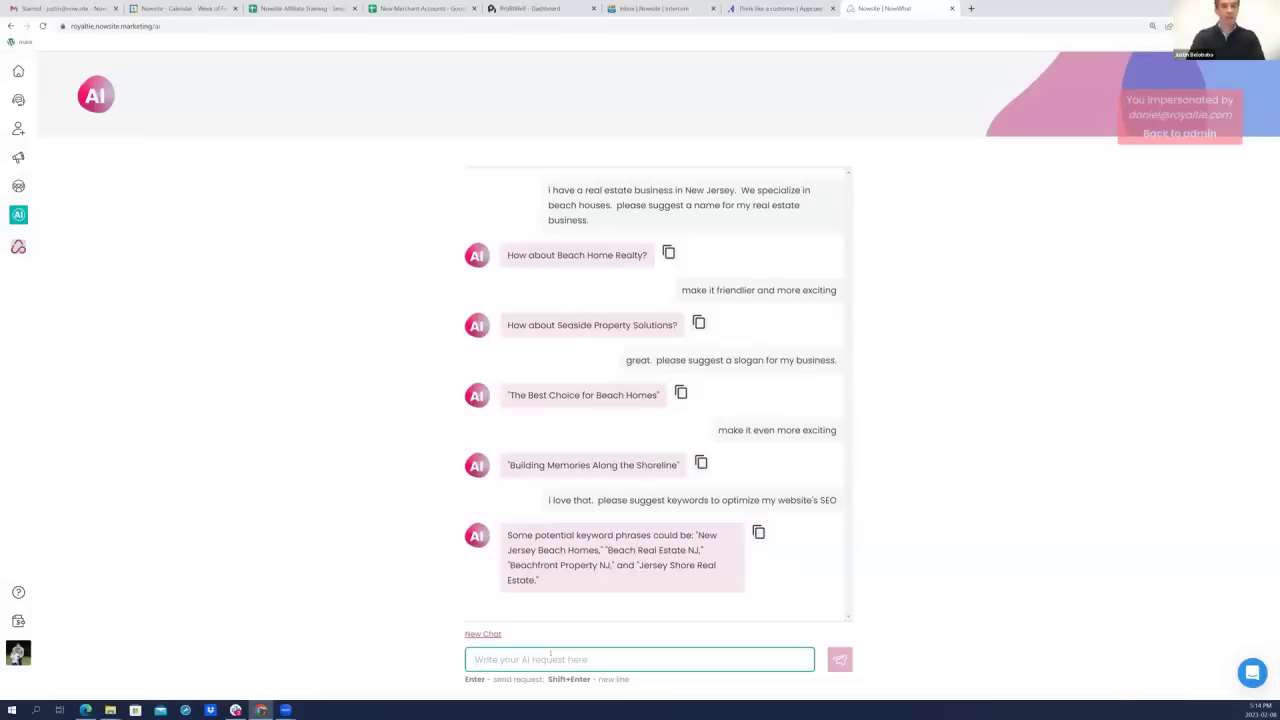
pyautogui.write('WRITE')
pyautogui.press('BackSpace')
pyautogui.press('BackSpace')
pyautogui.press('BackSpace')
pyautogui.press('BackSpace')
pyautogui.press('BackSpace')
pyautogui.write('rite a ')
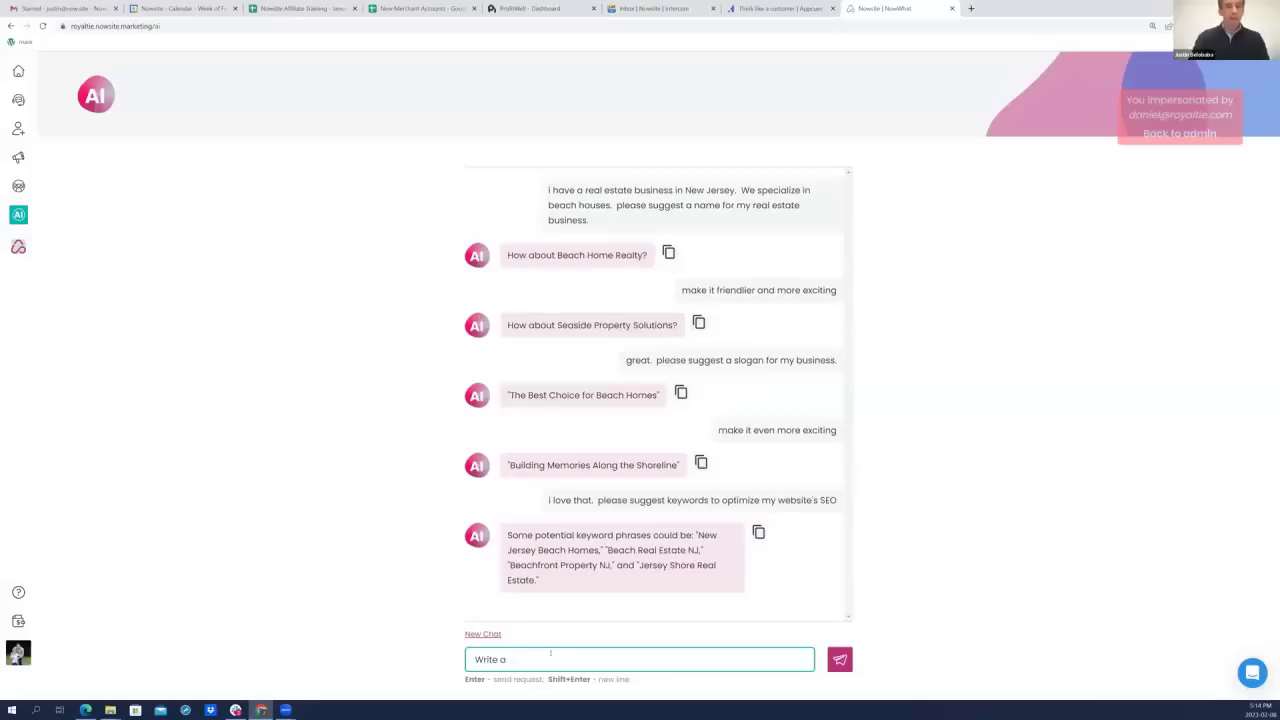
pyautogui.write('descr')
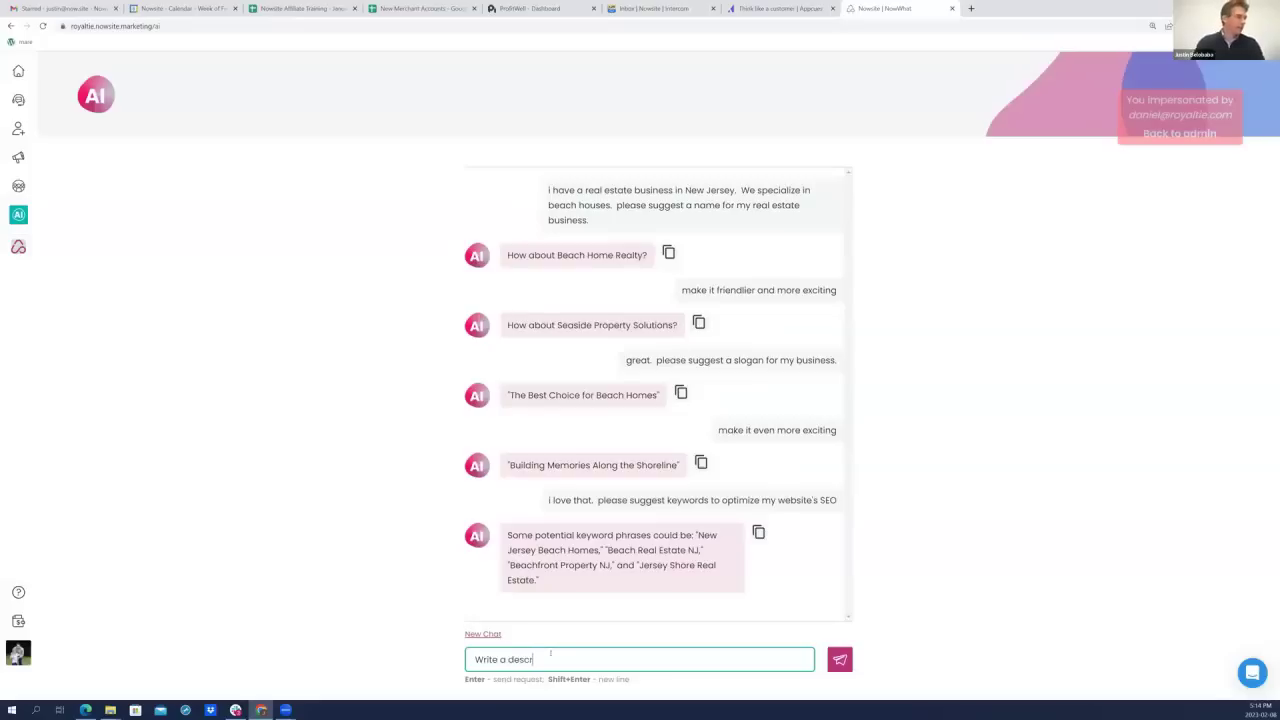
pyautogui.write('iption of my business in the stle')
pyautogui.press('BackSpace')
pyautogui.press('BackSpace')
pyautogui.write('yle')
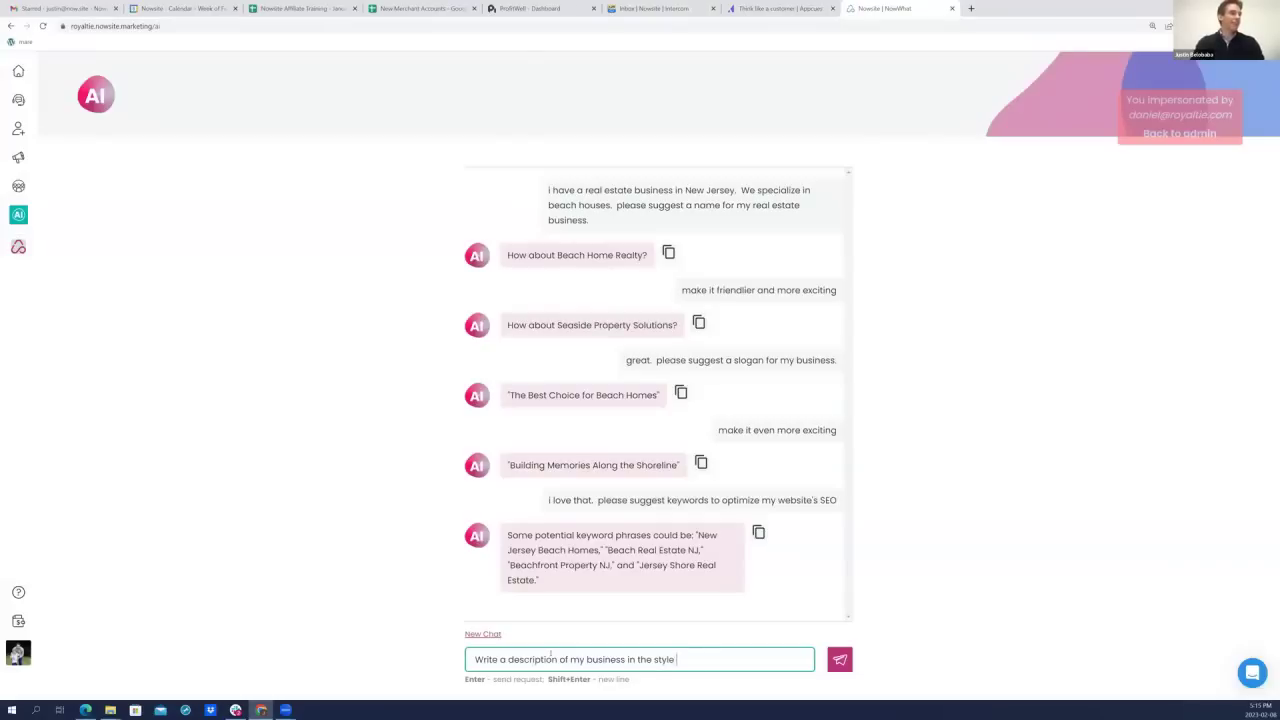
pyautogui.write(' of the ')
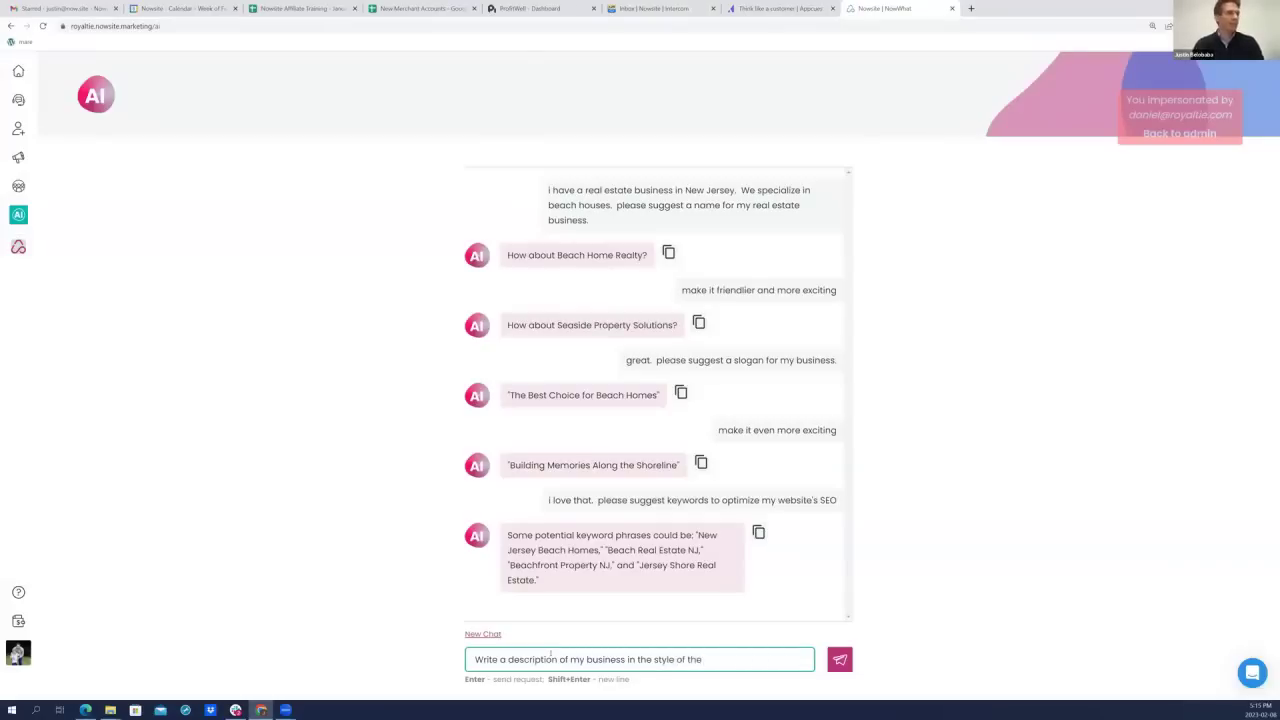
pyautogui.write('TV sh')
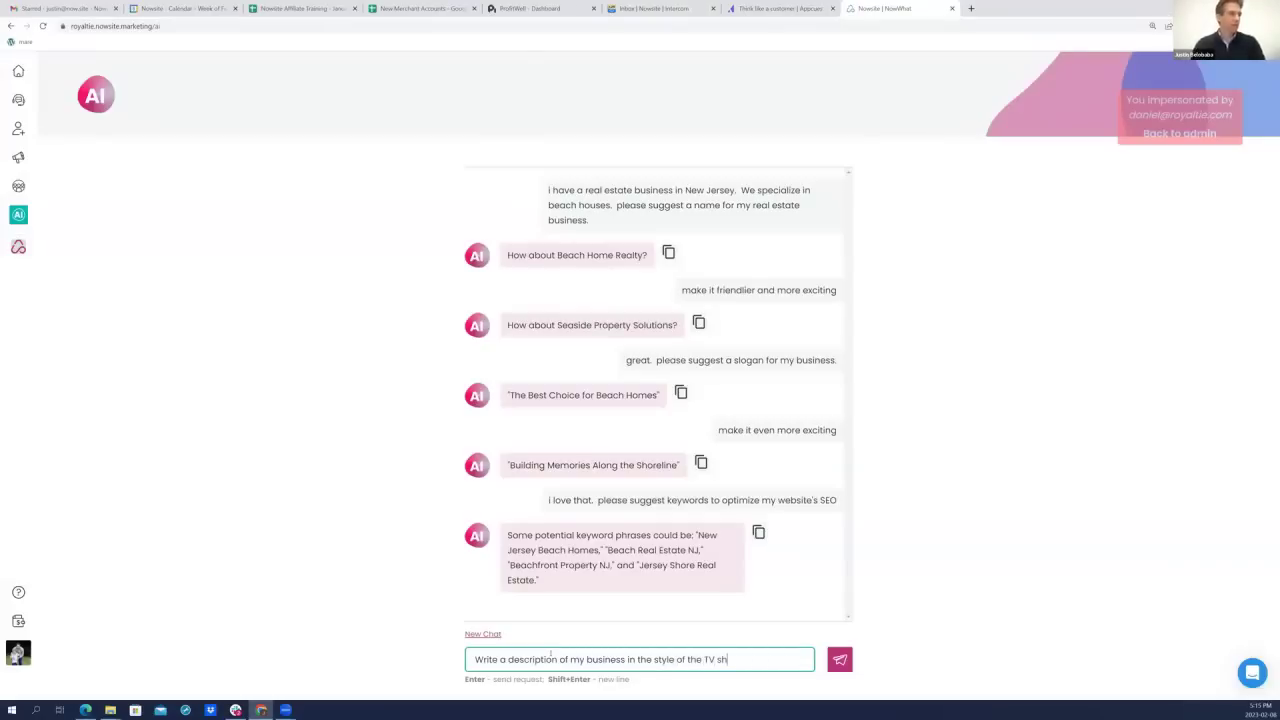
pyautogui.write('ow "The J')
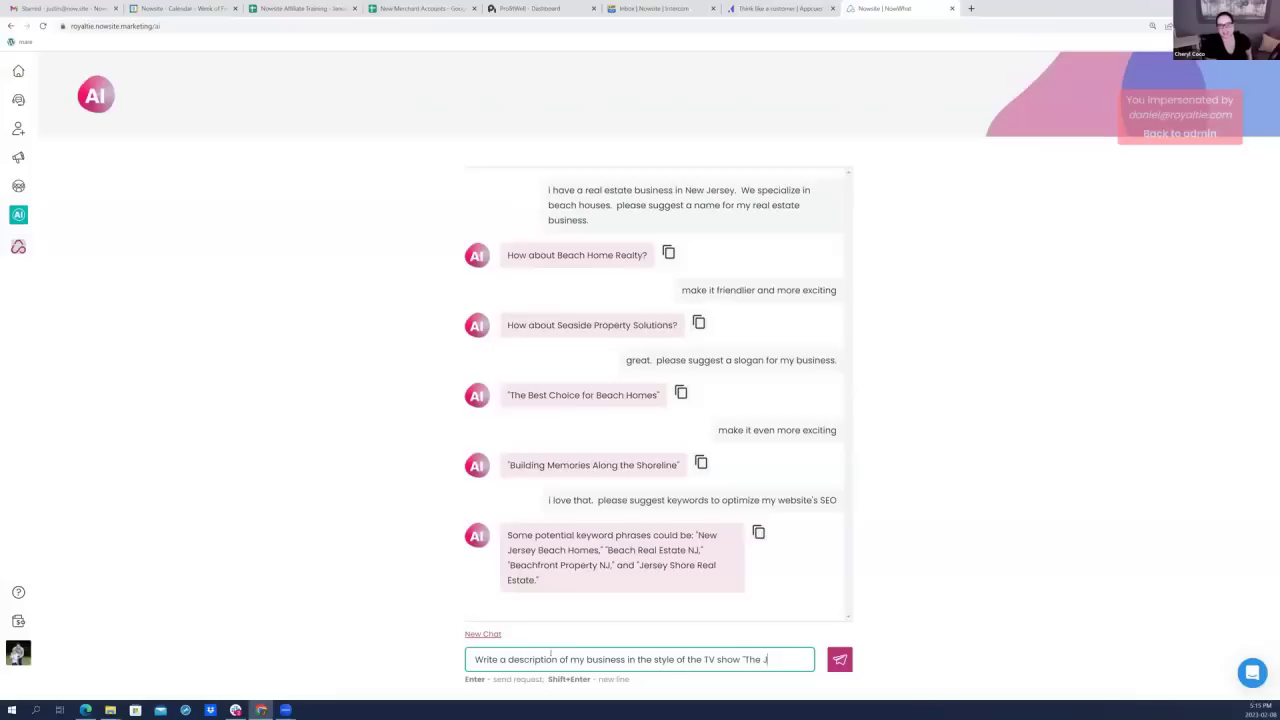
pyautogui.write('ersrey Shore"')
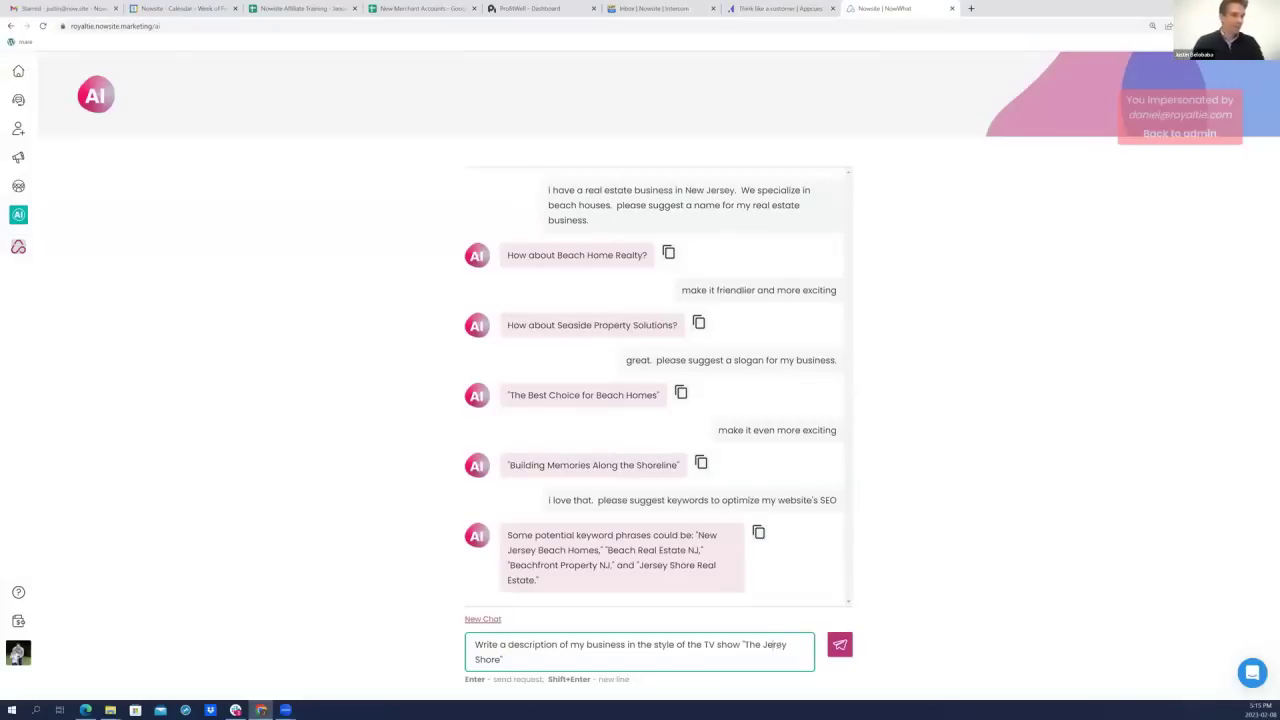
pyautogui.click(776, 645)
pyautogui.write('s')
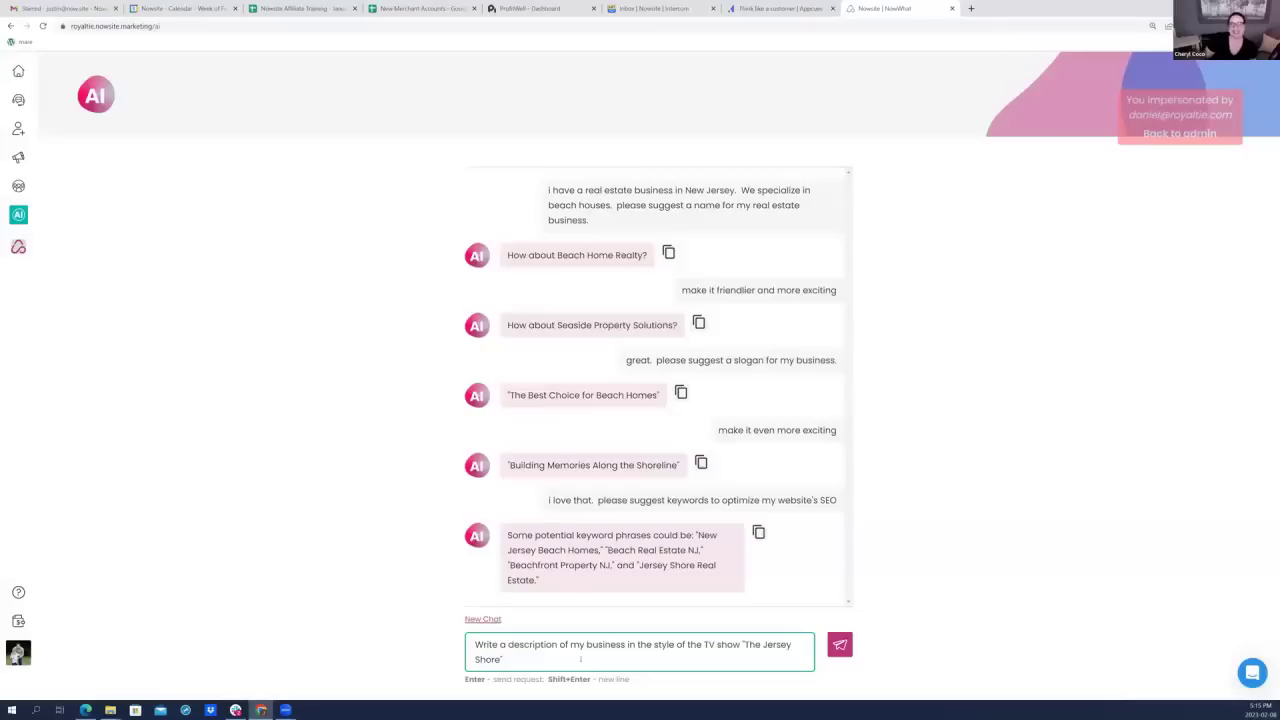
pyautogui.press('Return')
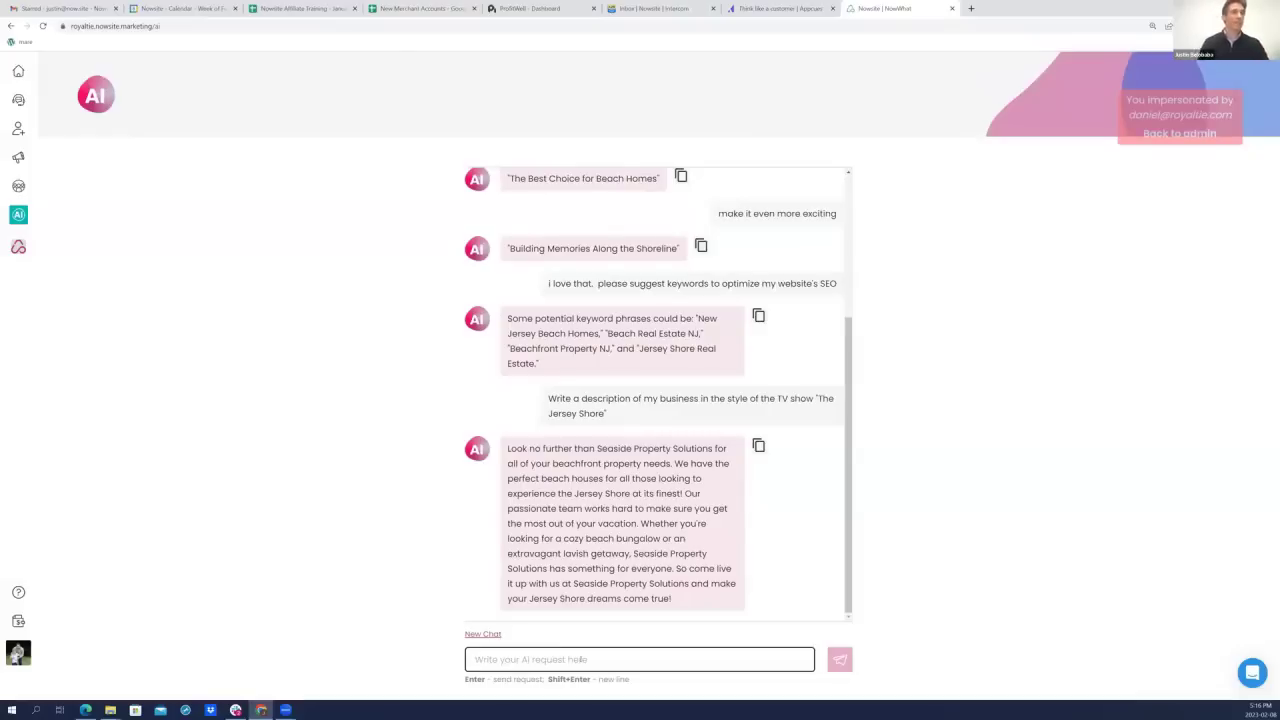
# Step: Open the Real Estate Template from the marketing websites list and select its hero section
pyautogui.click(15, 150)
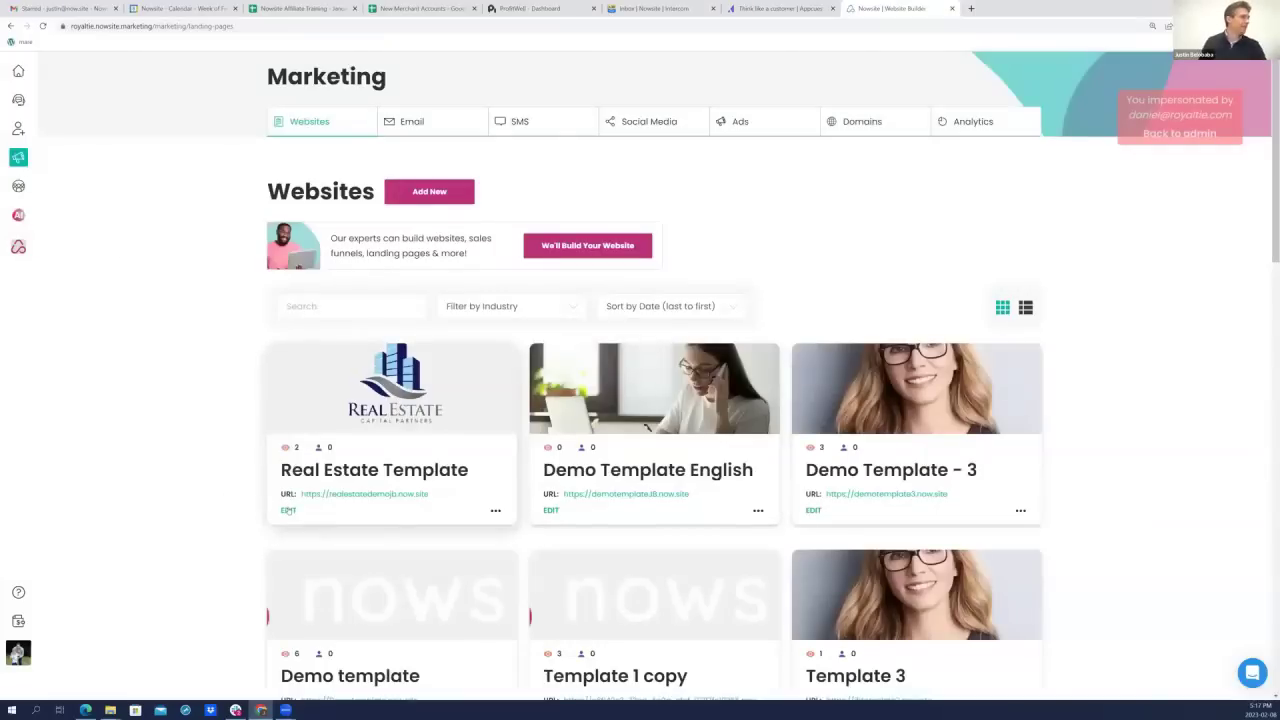
pyautogui.click(288, 510)
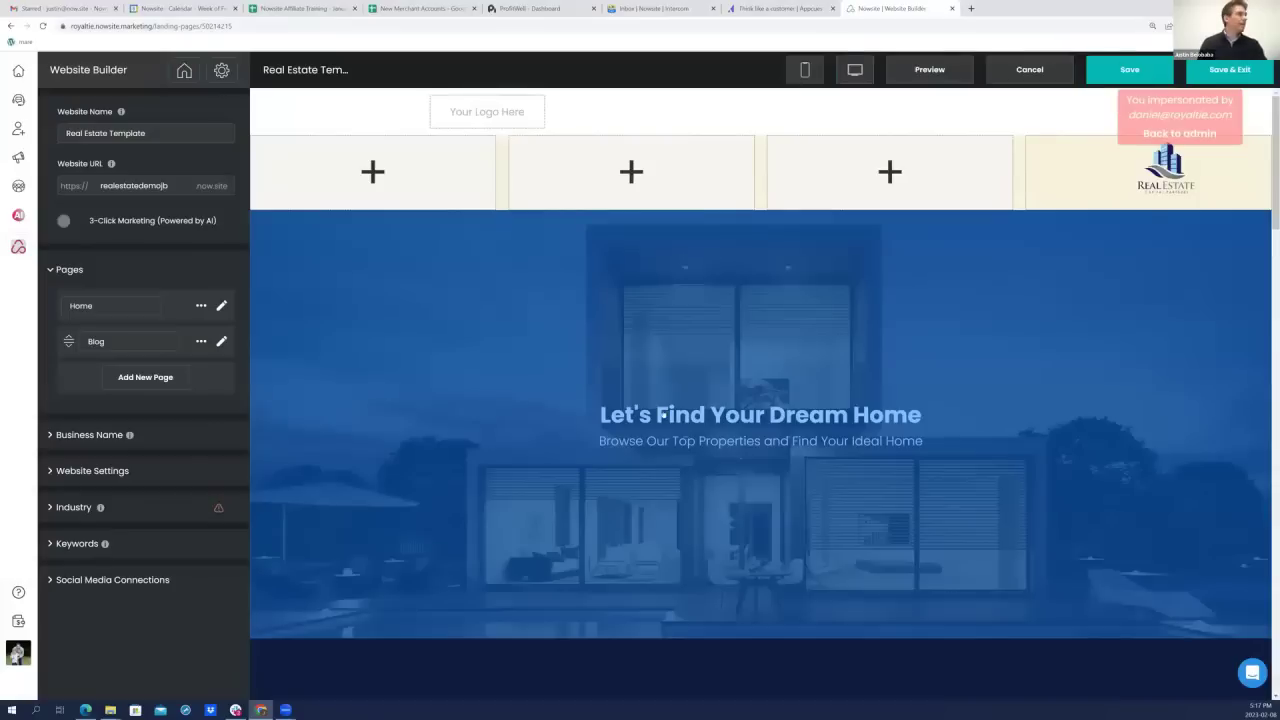
pyautogui.click(659, 417)
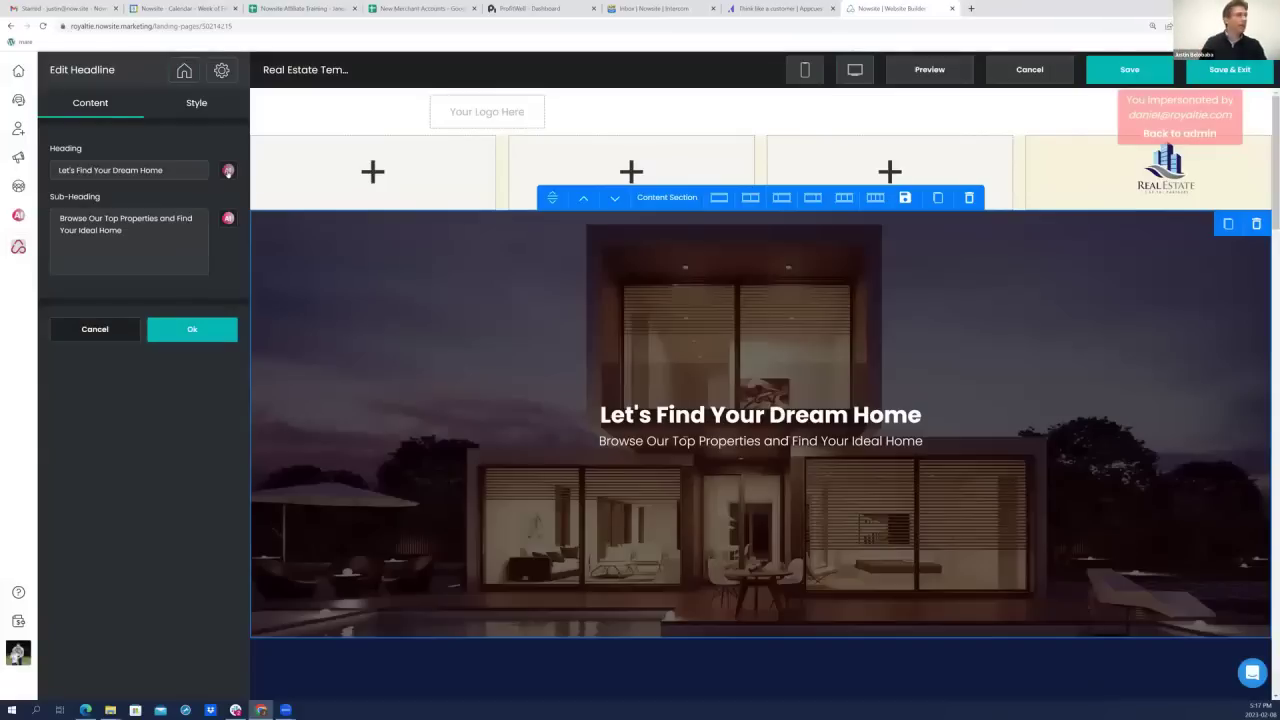
# Step: Have the AI write a heading for a Jersey Shore high-end beach-house real estate business, then use it
pyautogui.click(228, 170)
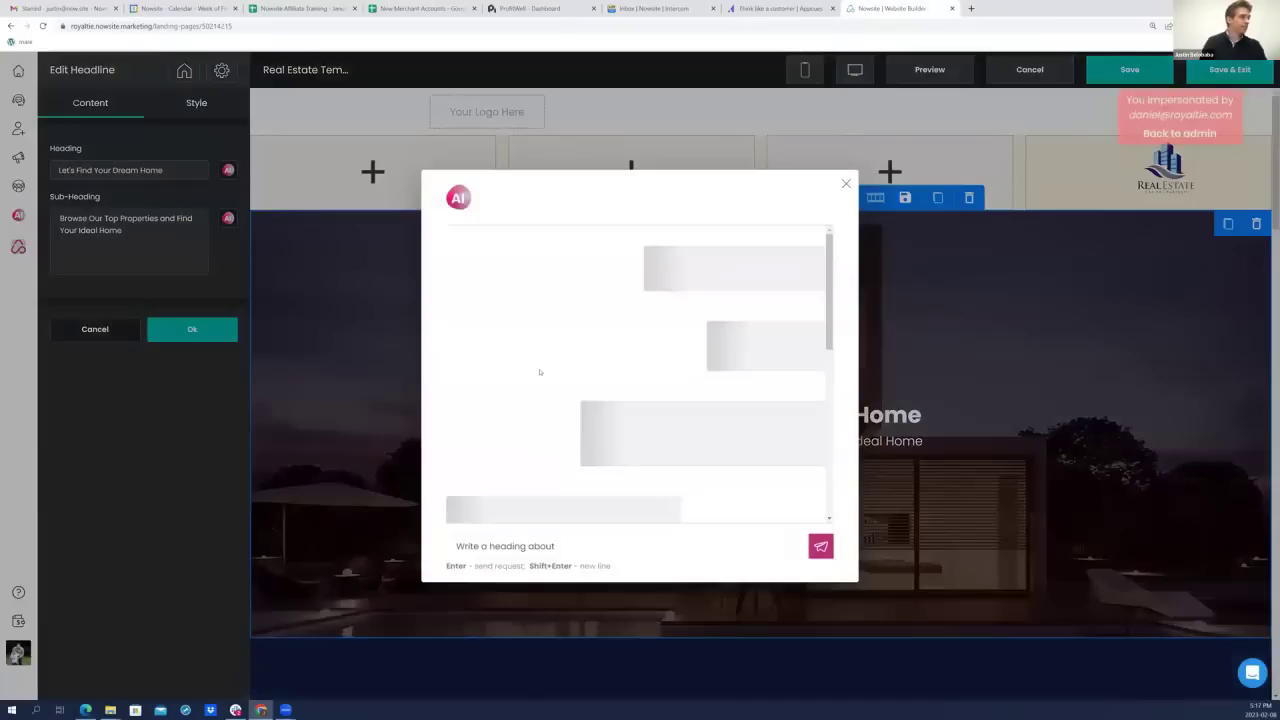
pyautogui.click(580, 545)
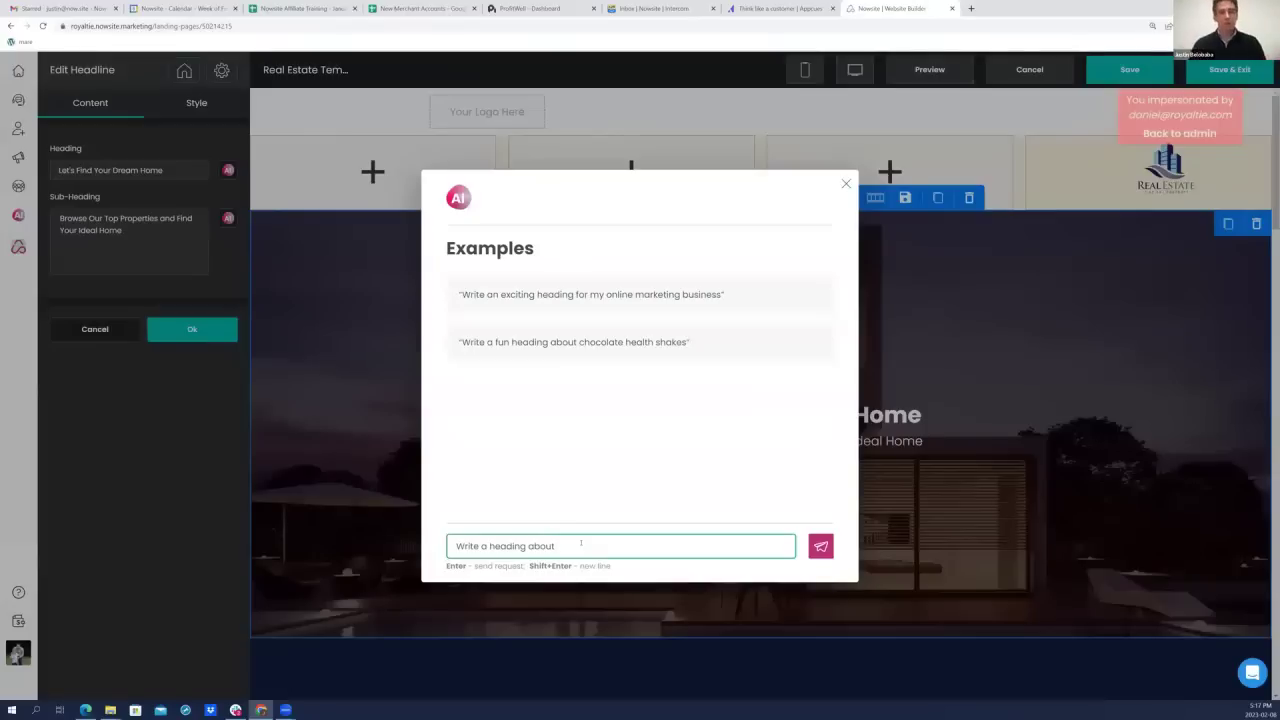
pyautogui.write('my Jersey Shore real estate bu')
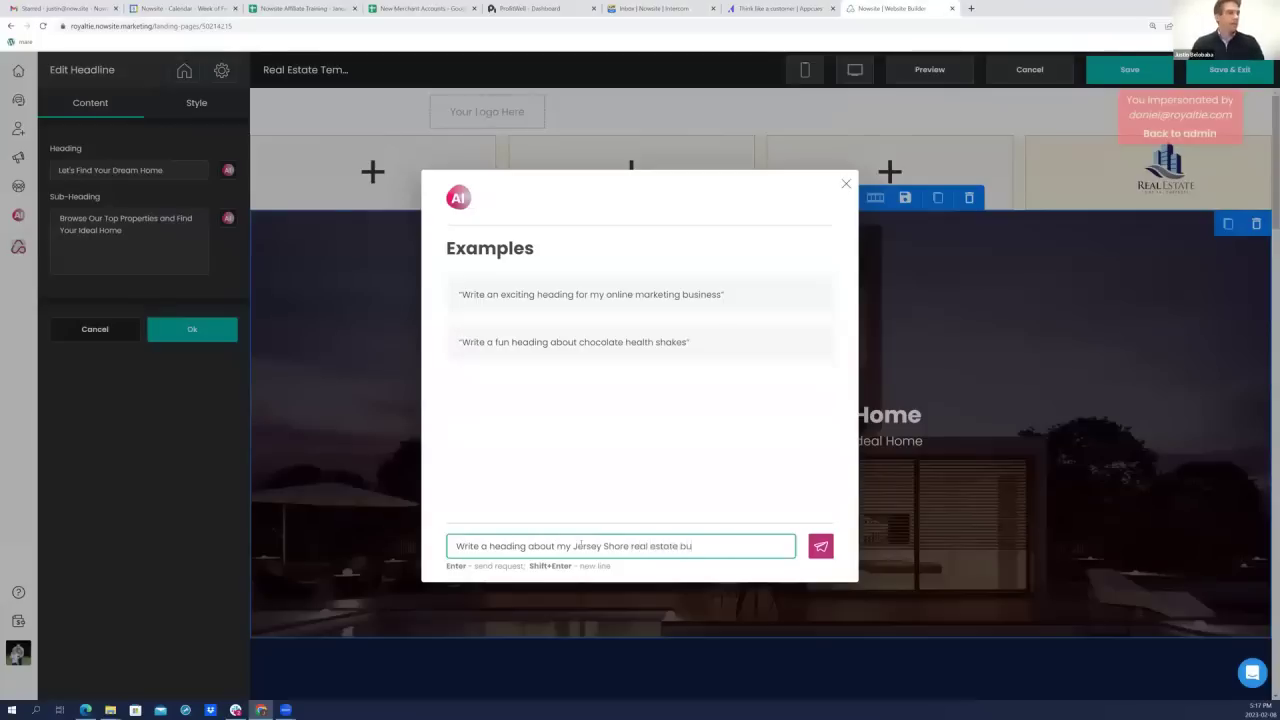
pyautogui.write('siness')
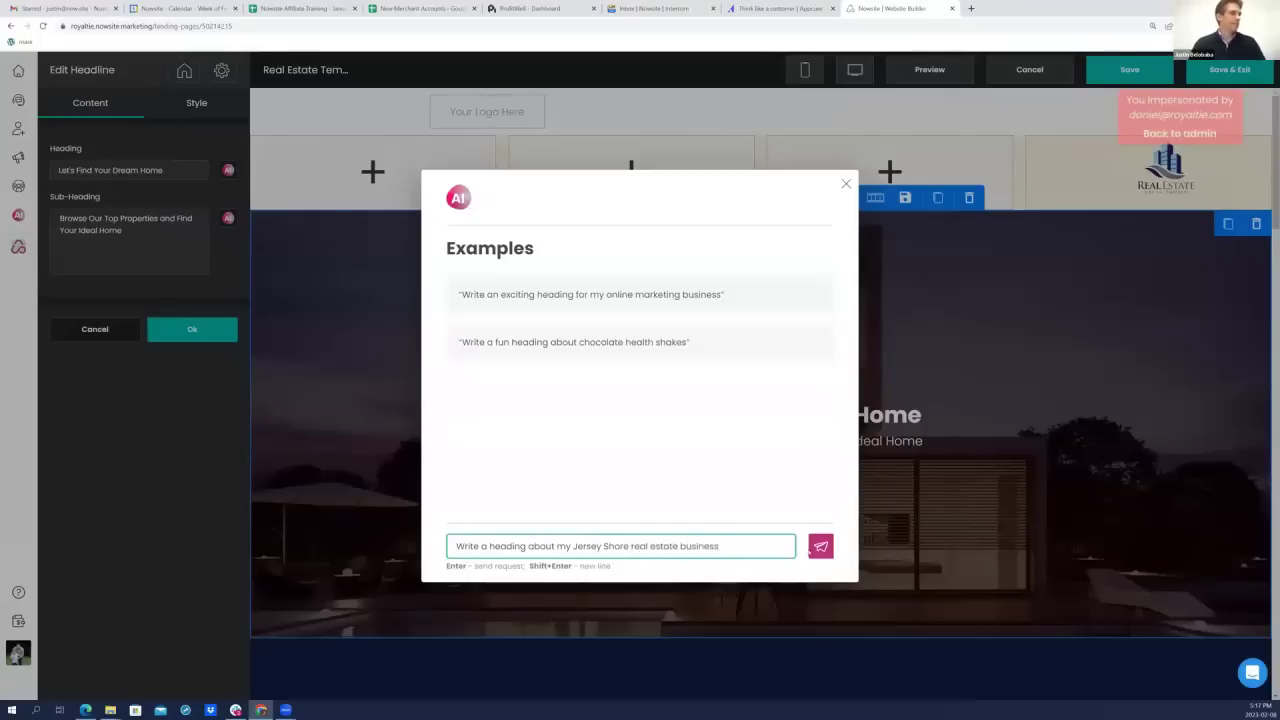
pyautogui.write('.  We specialize in high-end beach houses,')
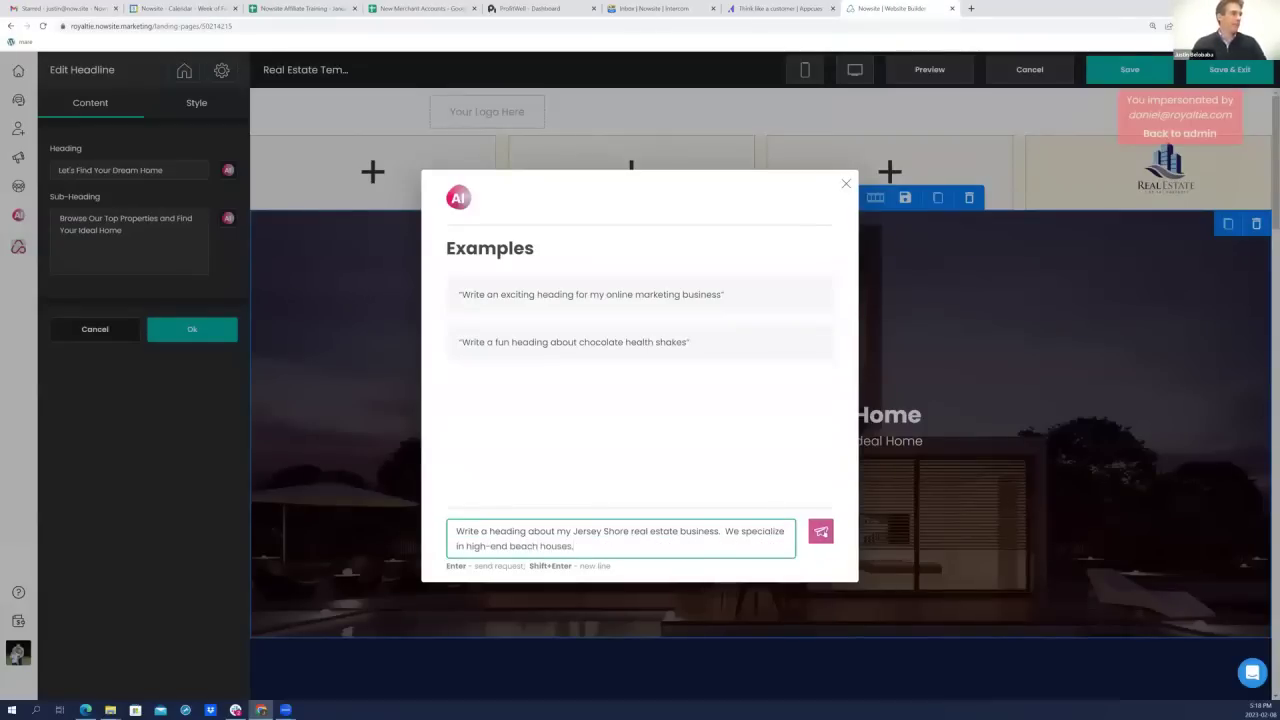
pyautogui.click(820, 531)
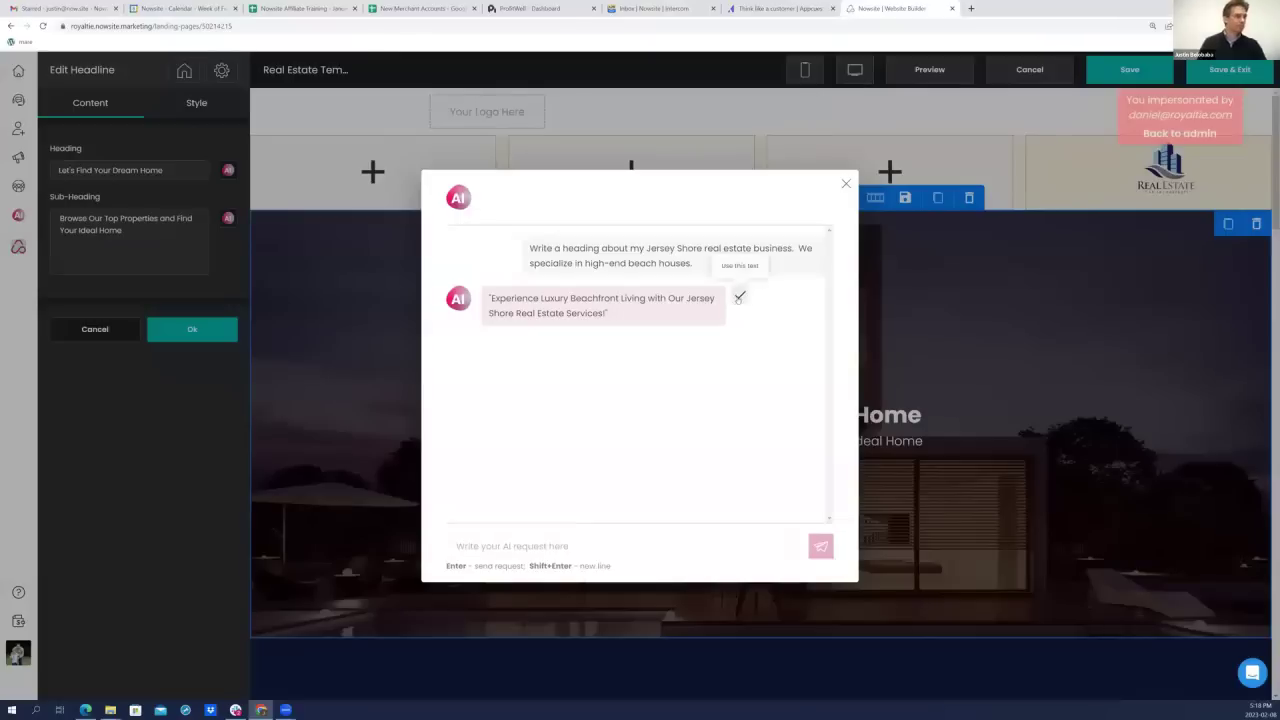
pyautogui.click(739, 298)
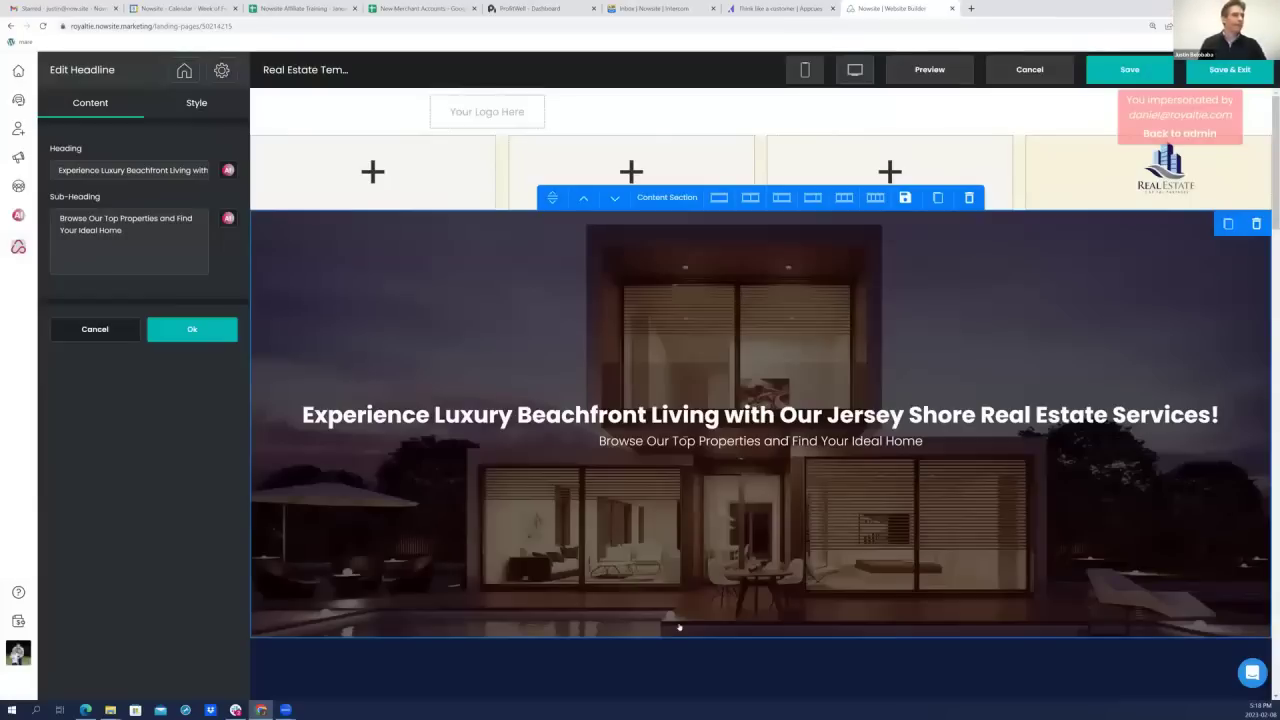
# Step: Confirm the headline, then open the AI writer for the Why Us? About Your Business text block
pyautogui.click(177, 333)
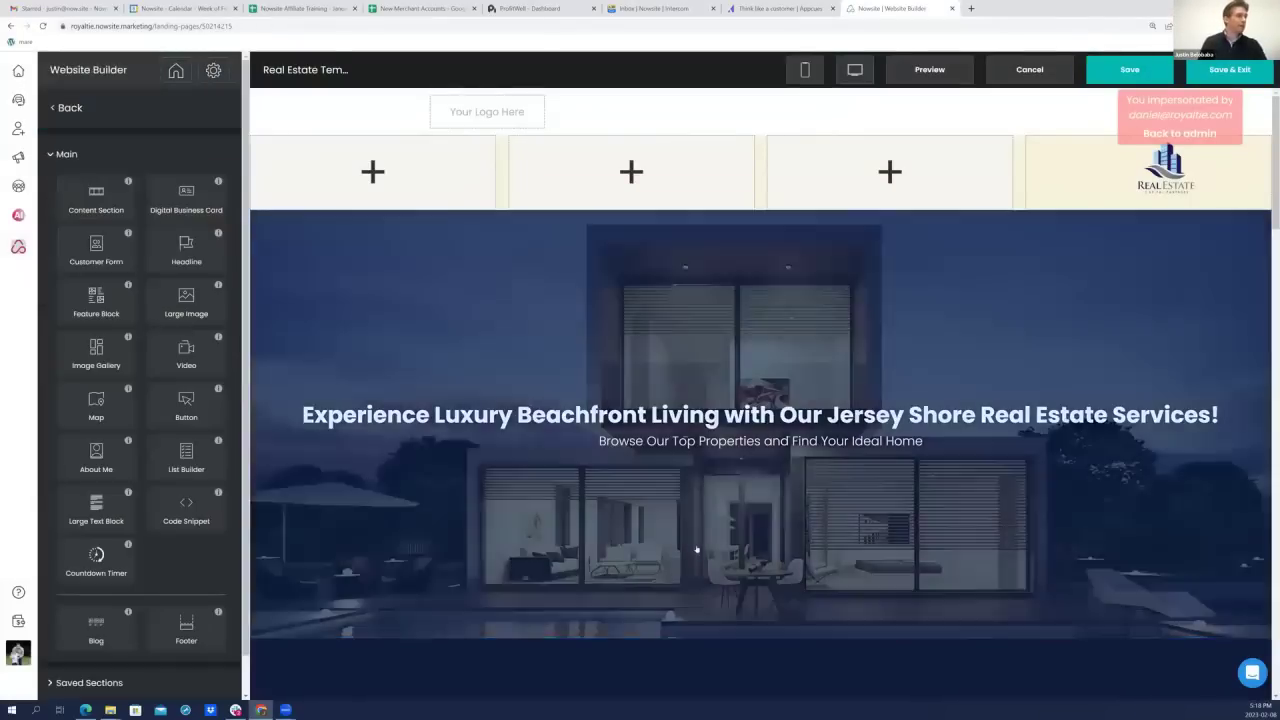
pyautogui.scroll(-3, 695, 547)
pyautogui.scroll(-2, 697, 549)
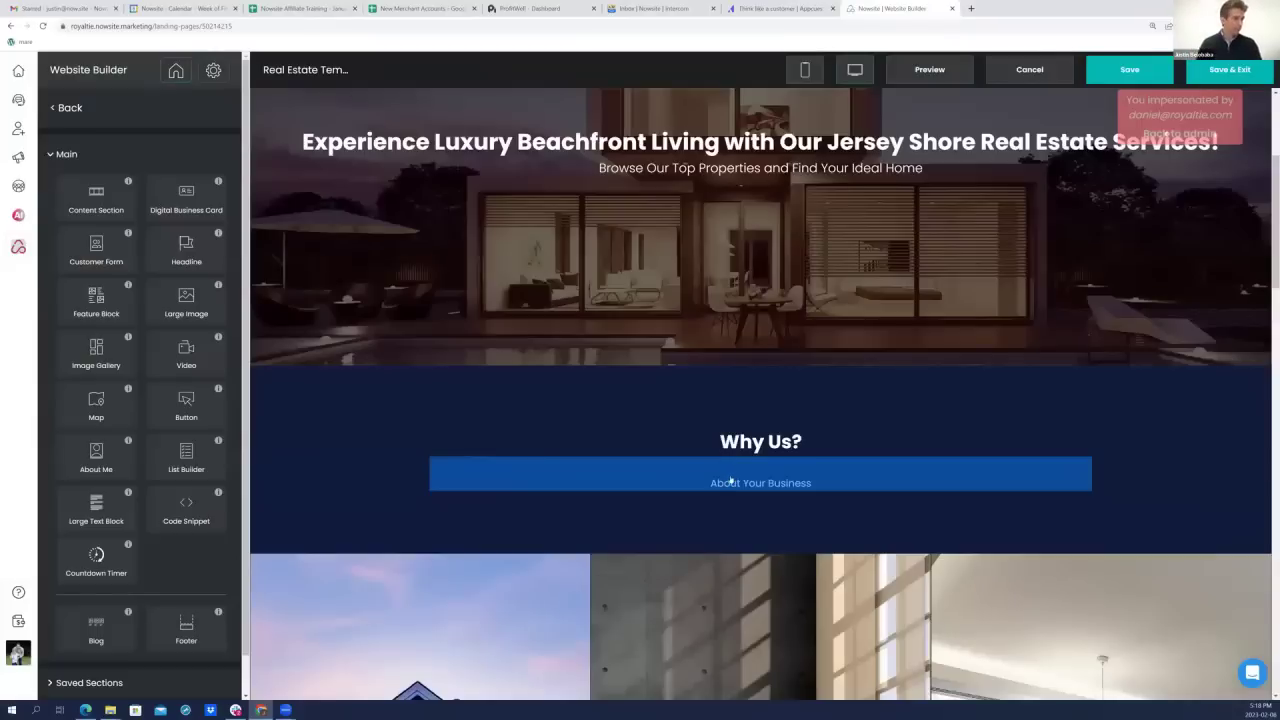
pyautogui.click(731, 481)
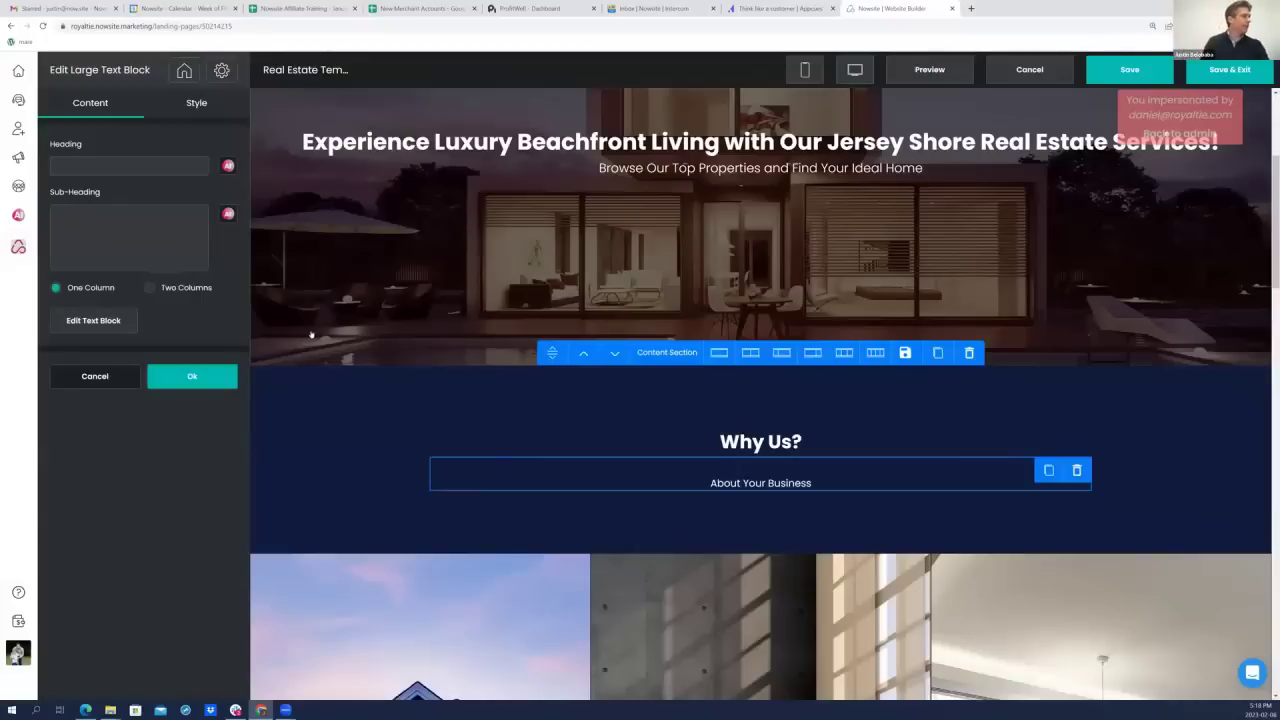
pyautogui.click(93, 320)
pyautogui.click(436, 172)
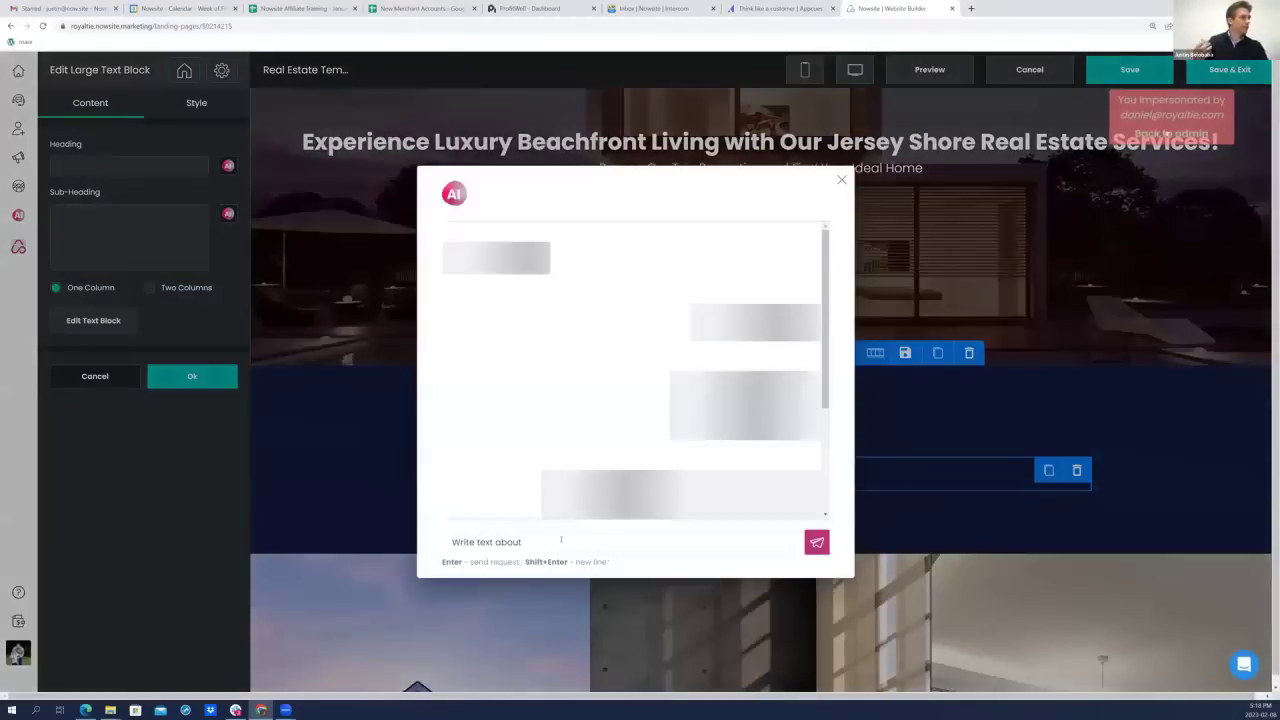
pyautogui.moveTo(561, 540); pyautogui.dragTo(477, 542)
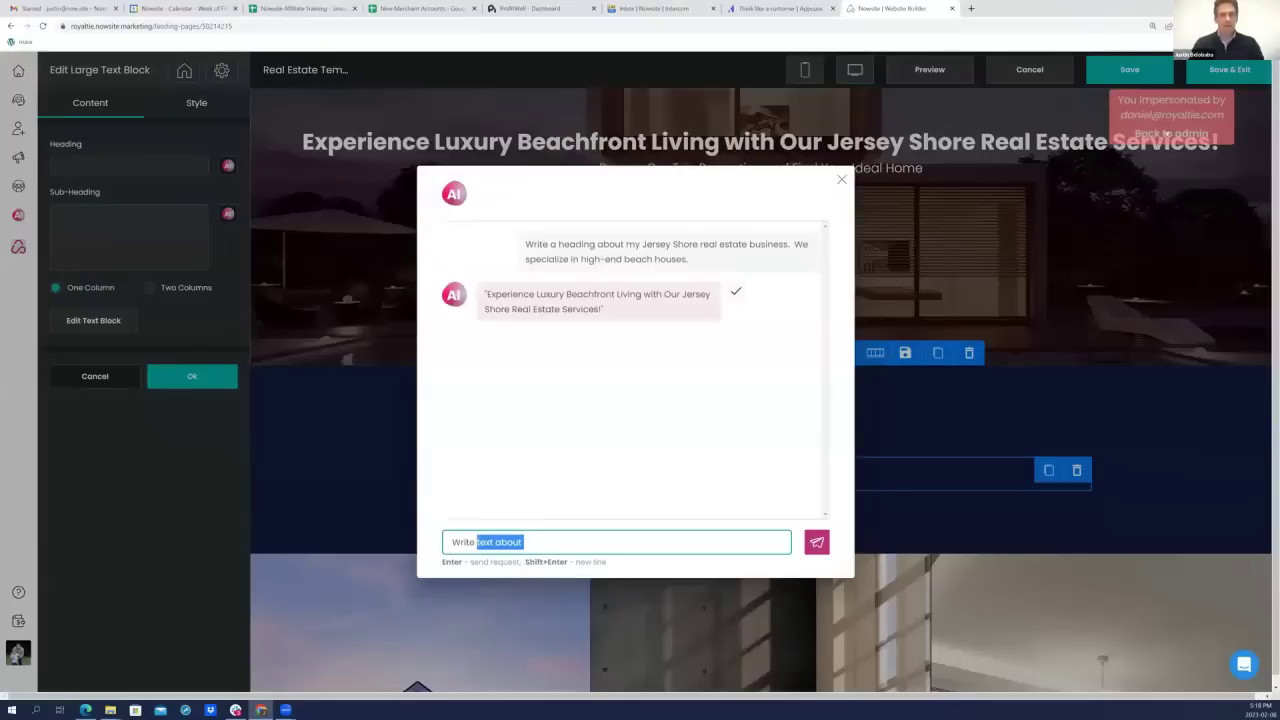
# Step: Prompt the AI for a 150-word inspiring story about watching 'The Jersey Shore' and starting the agency
pyautogui.write('an inspiring')
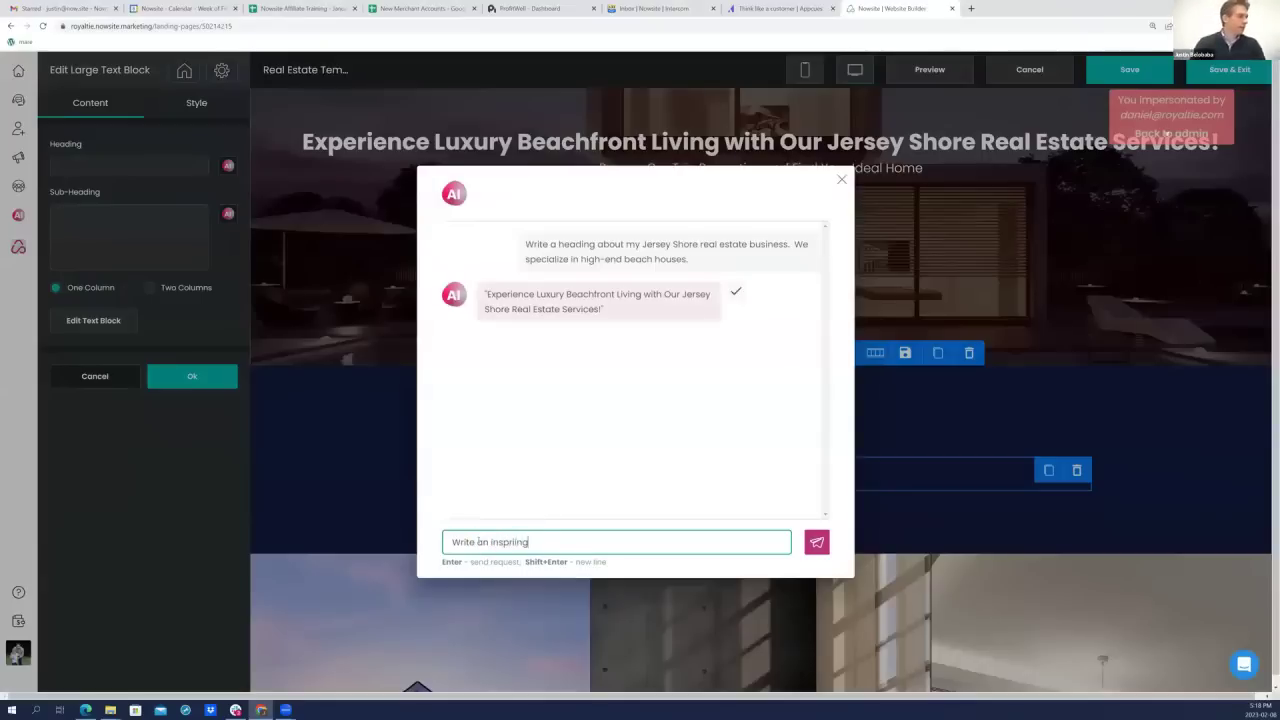
pyautogui.press('BackSpace')
pyautogui.press('BackSpace')
pyautogui.press('BackSpace')
pyautogui.press('BackSpace')
pyautogui.press('BackSpace')
pyautogui.write('iring st')
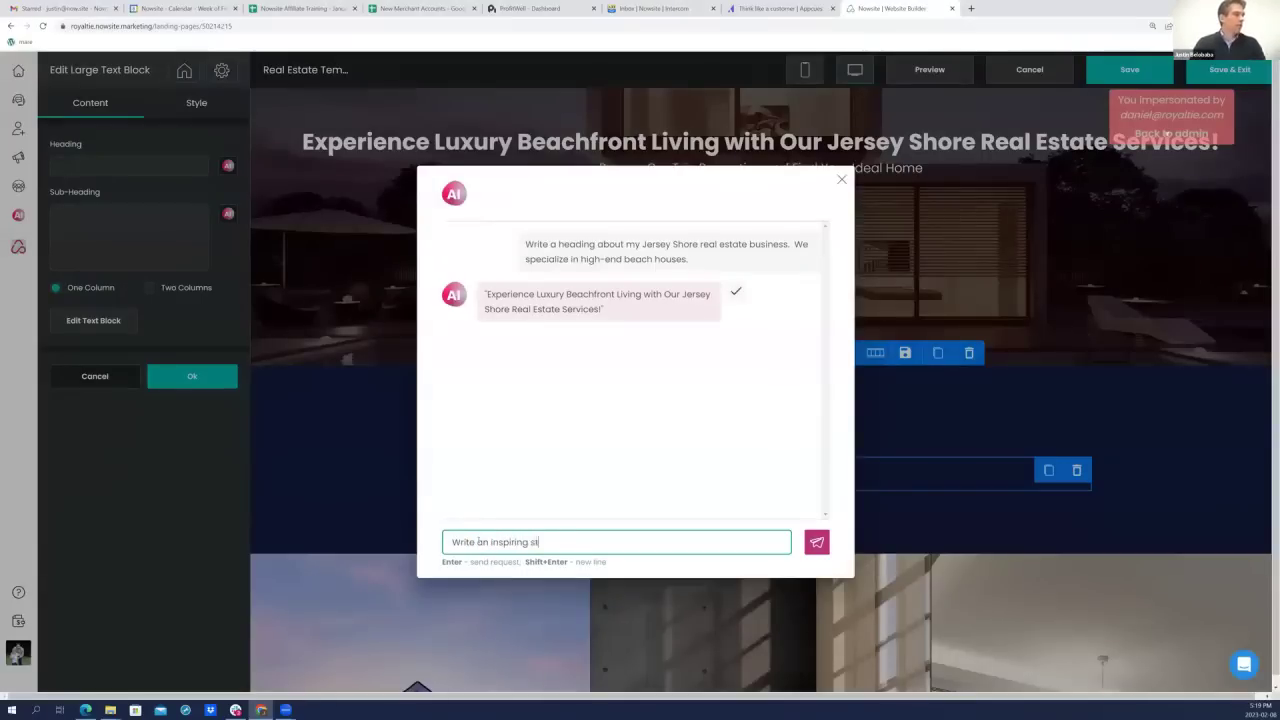
pyautogui.write('ory about ho')
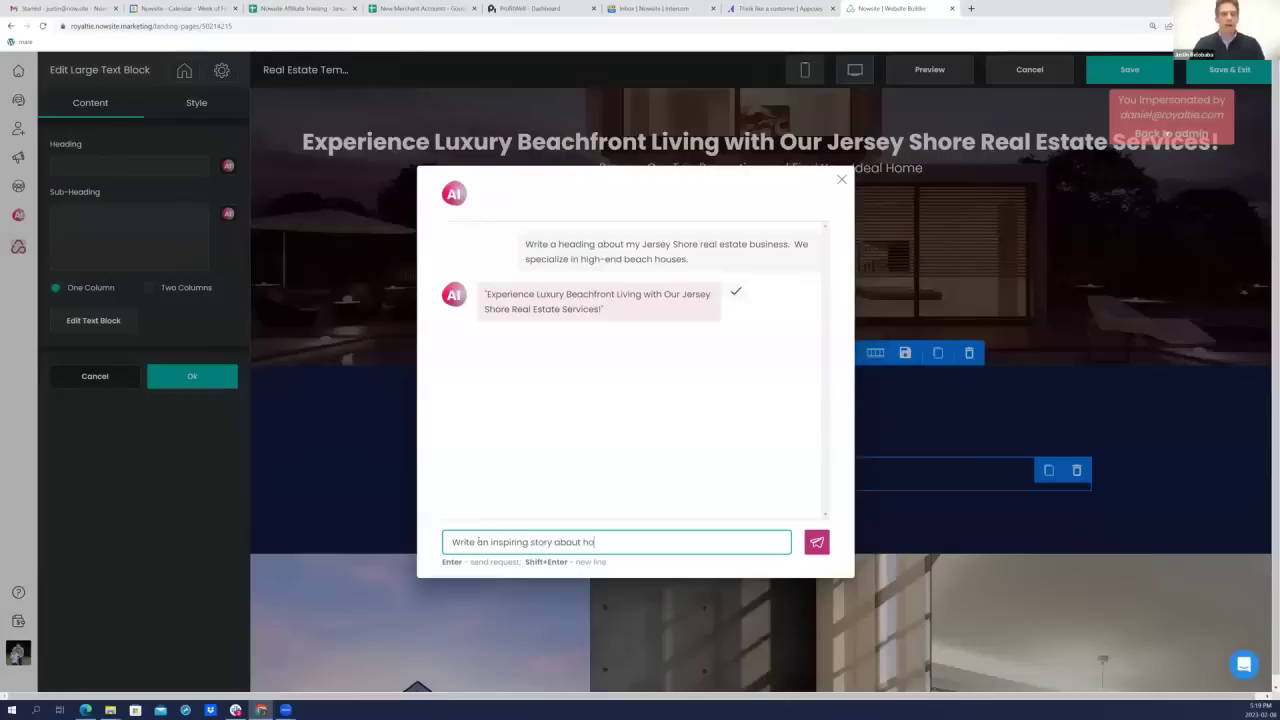
pyautogui.write('w I grew')
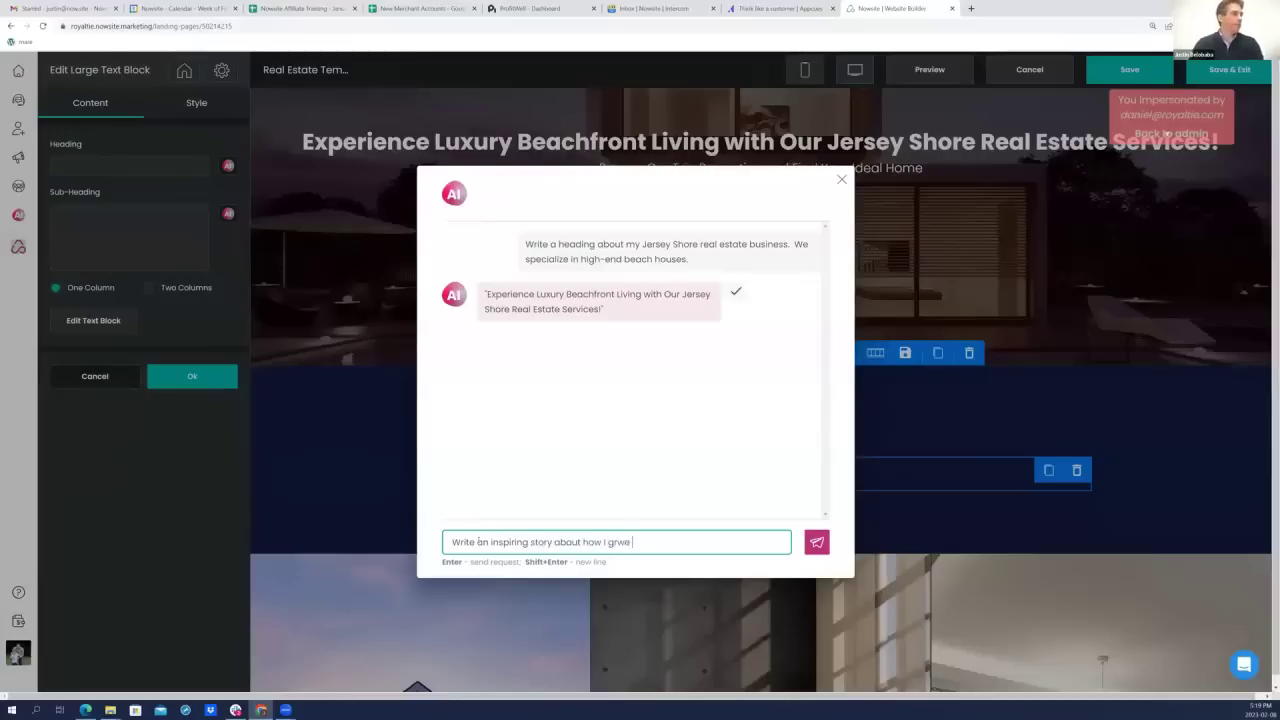
pyautogui.press('BackSpace')
pyautogui.press('BackSpace')
pyautogui.write('ew up wathcin')
pyautogui.press('BackSpace')
pyautogui.press('BackSpace')
pyautogui.press('BackSpace')
pyautogui.press('BackSpace')
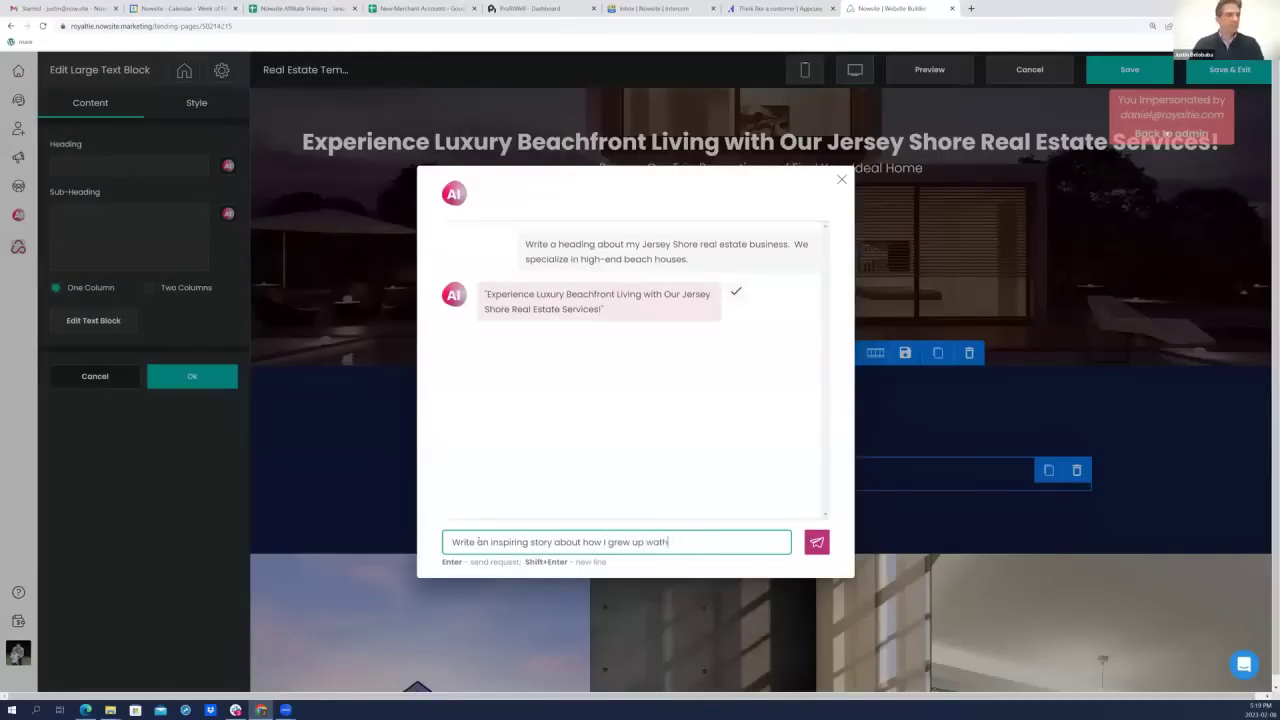
pyautogui.write('ching the TV show "The')
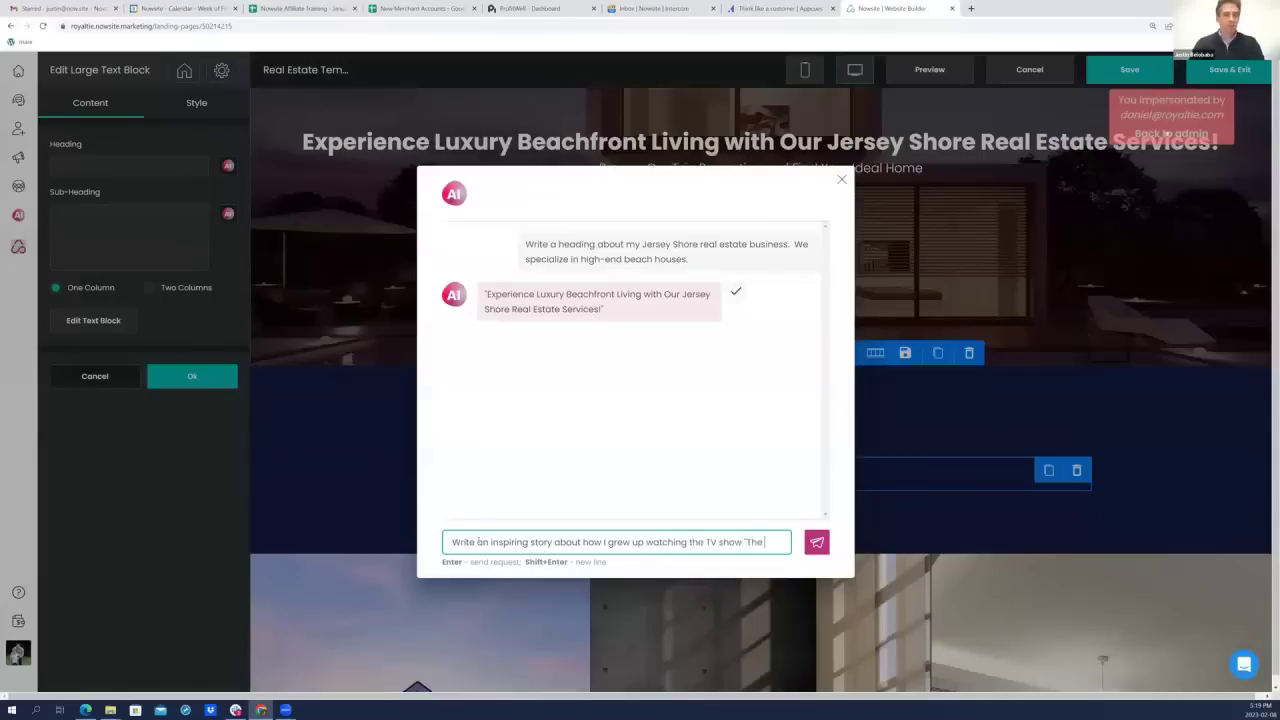
pyautogui.write(' Jersey Shore"')
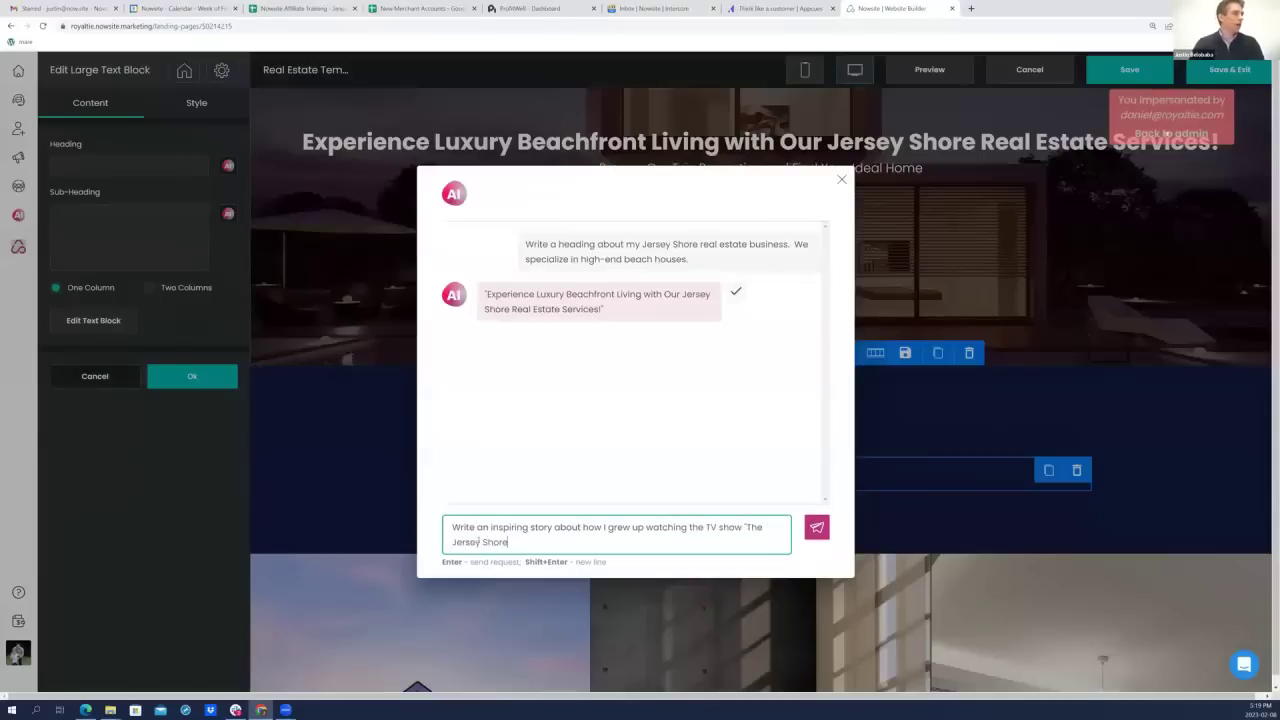
pyautogui.write(' and how I')
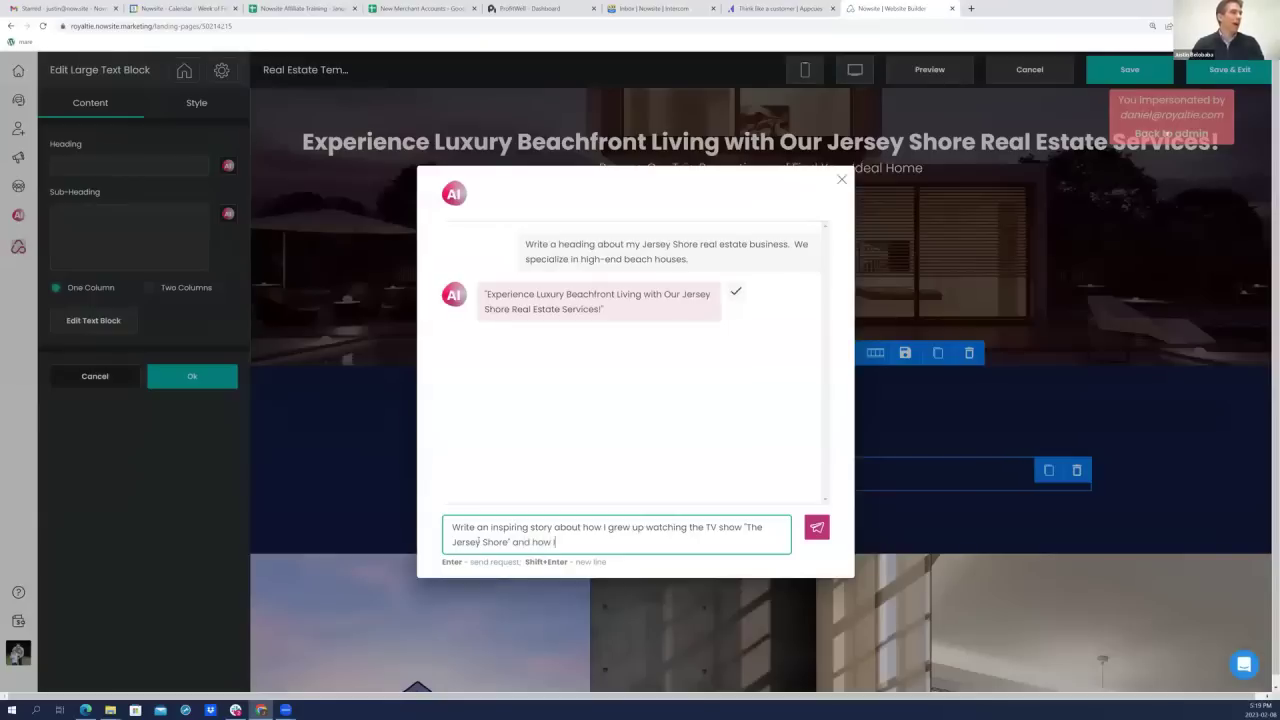
pyautogui.write(' always d')
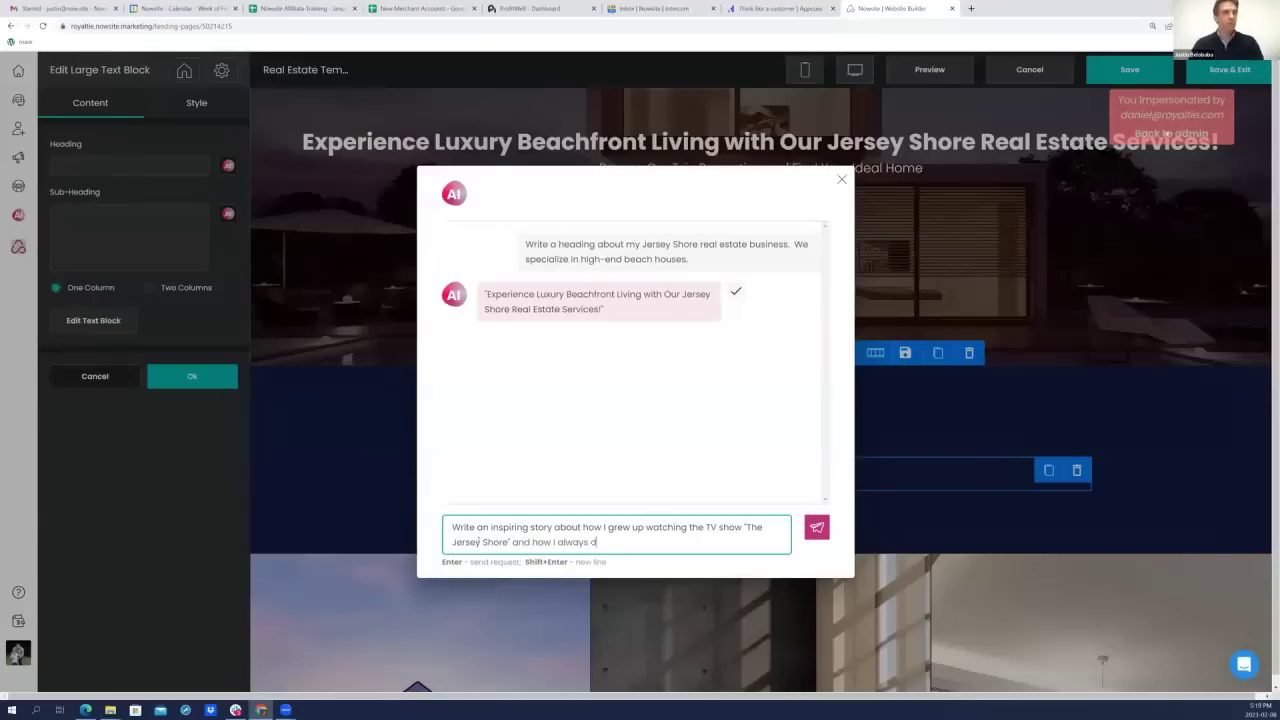
pyautogui.write('reamed of ')
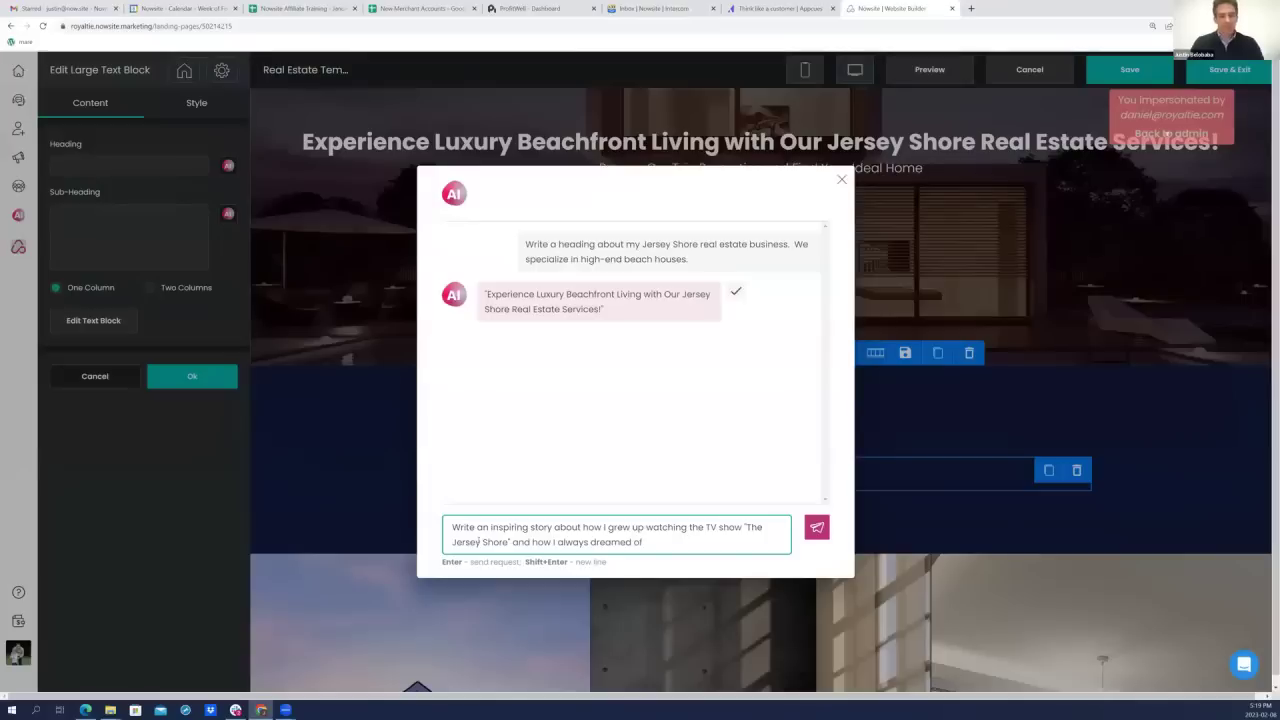
pyautogui.write('helping')
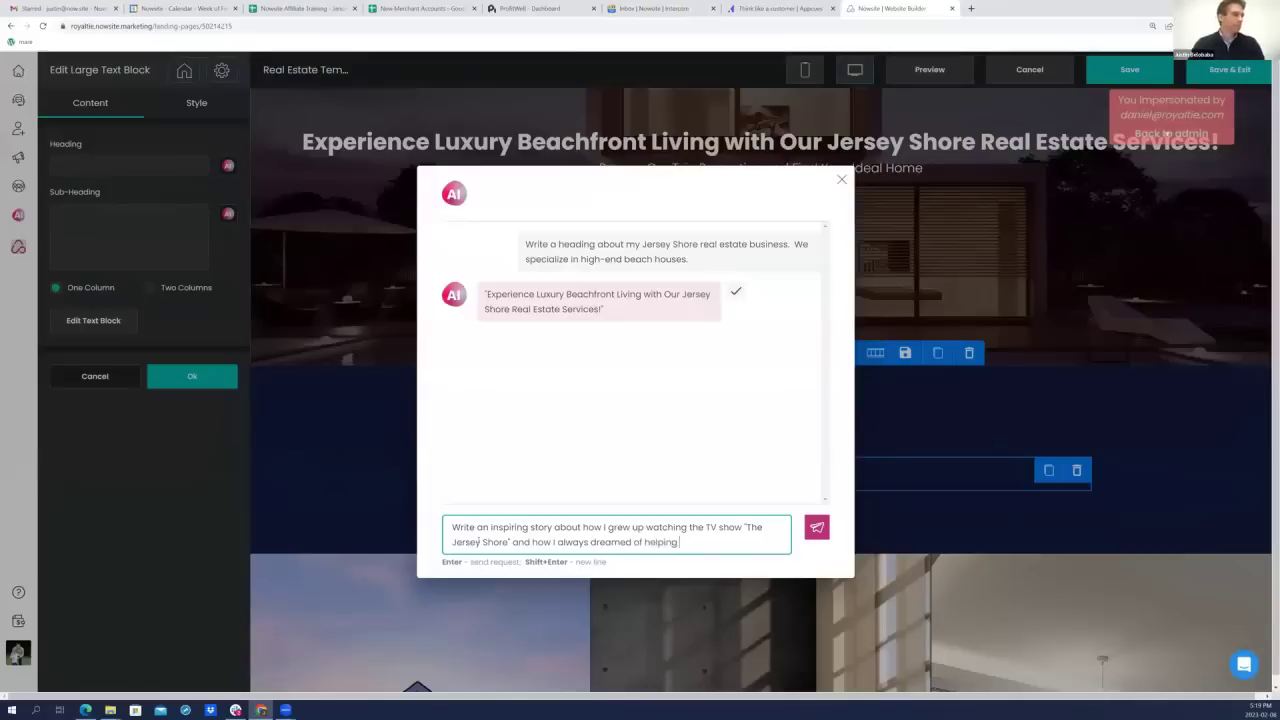
pyautogui.write(' people li')
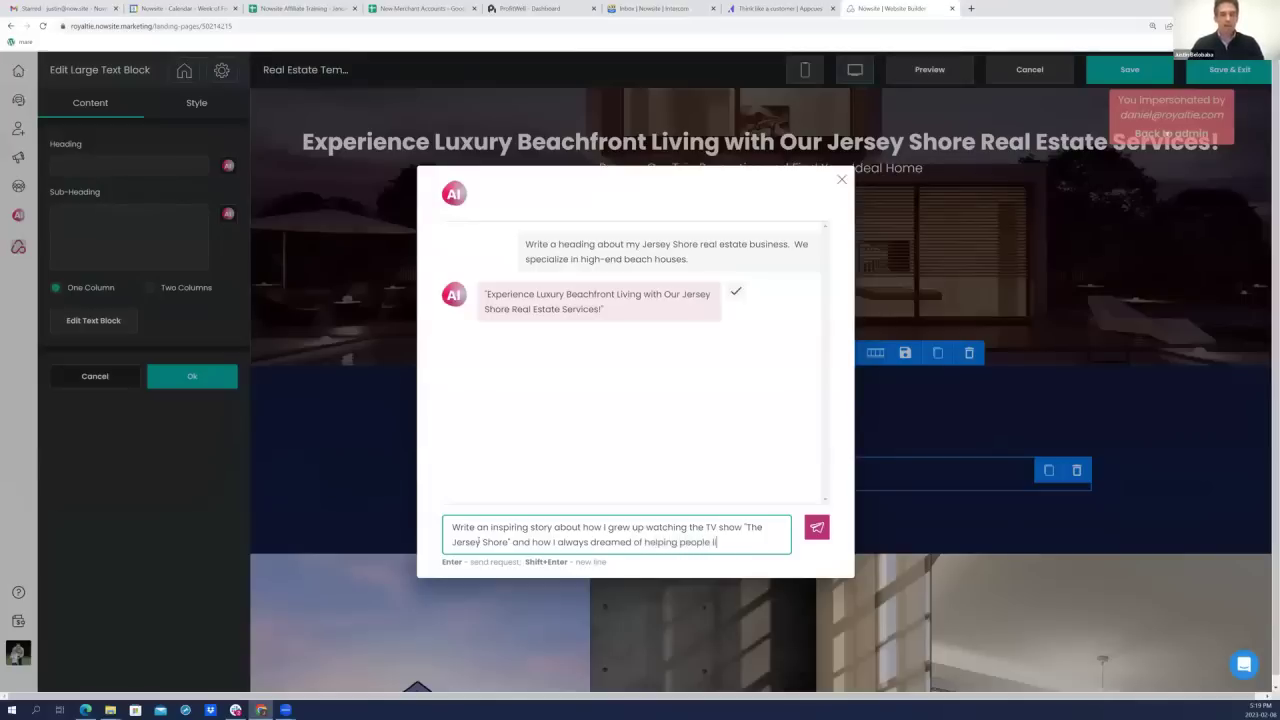
pyautogui.write('ke Paulie ')
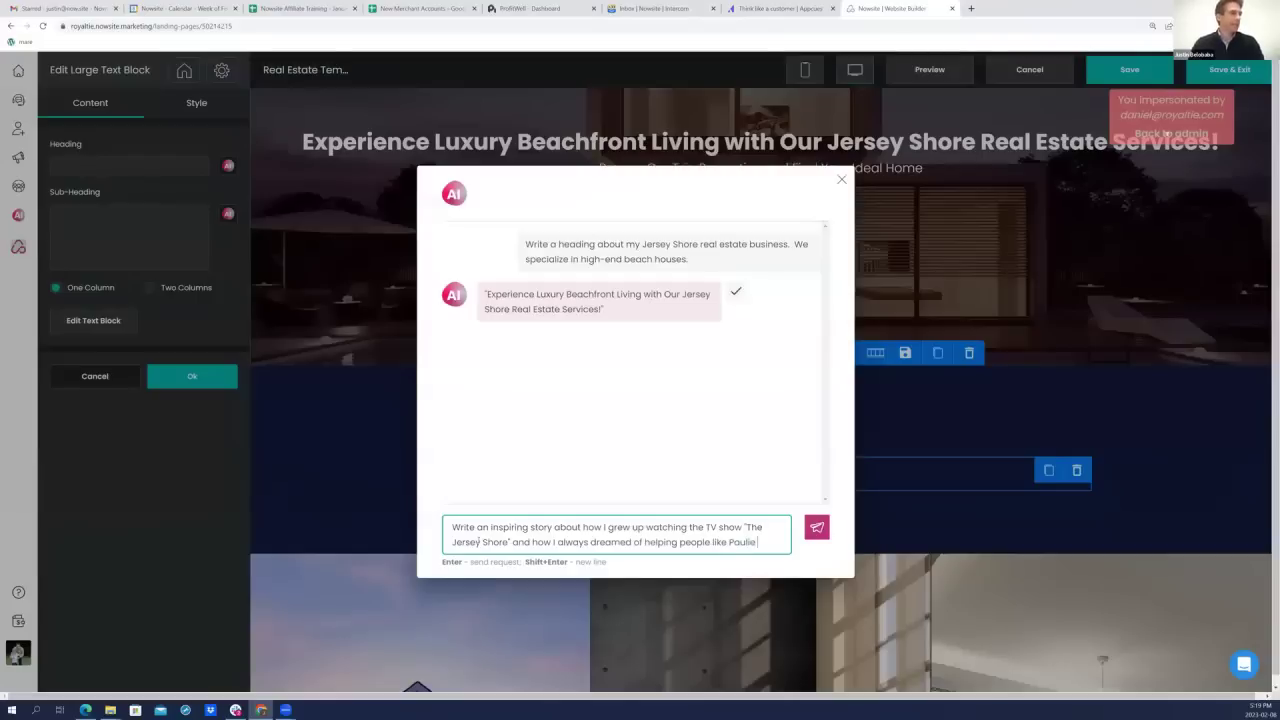
pyautogui.write('D and Snoo')
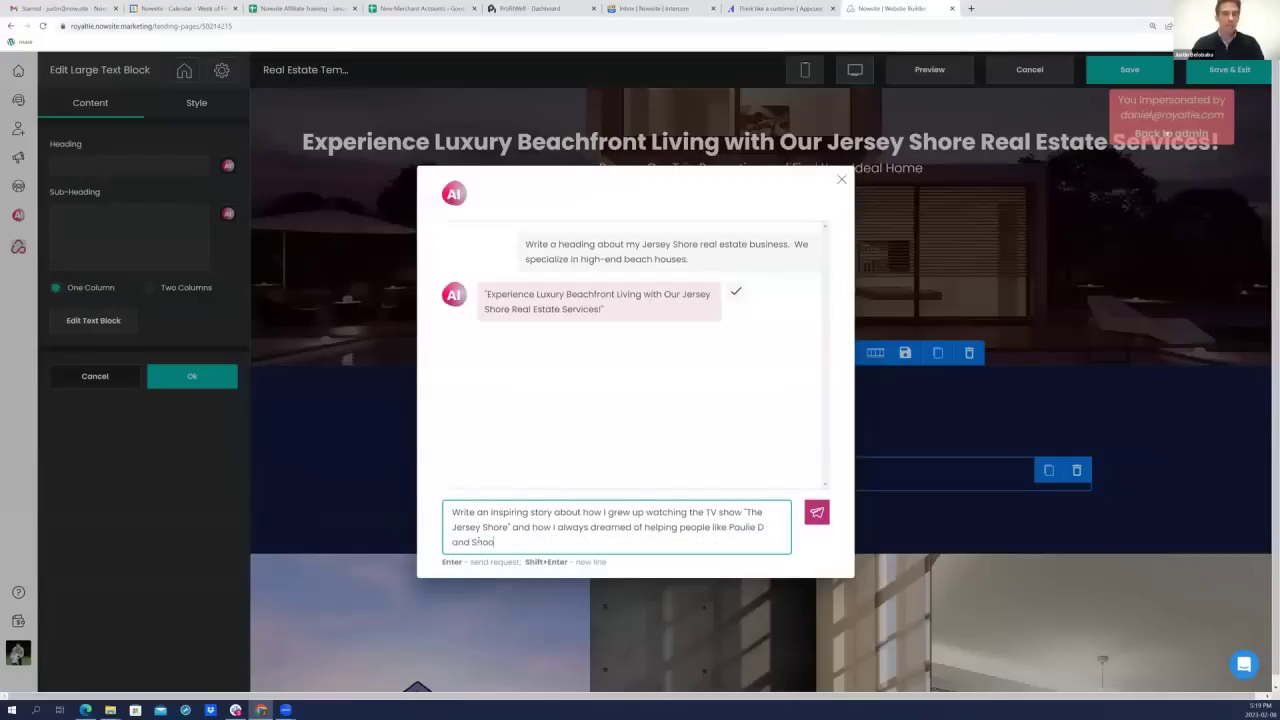
pyautogui.write('kie find their')
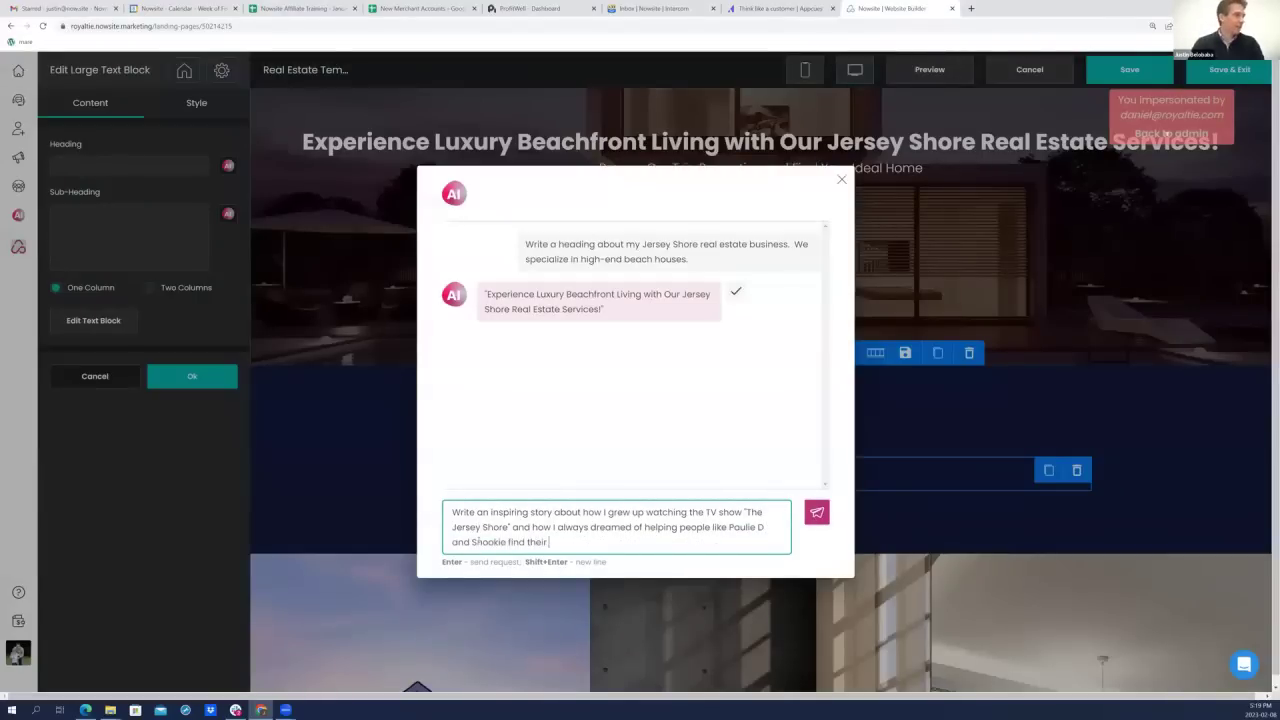
pyautogui.write(' dream beach hous')
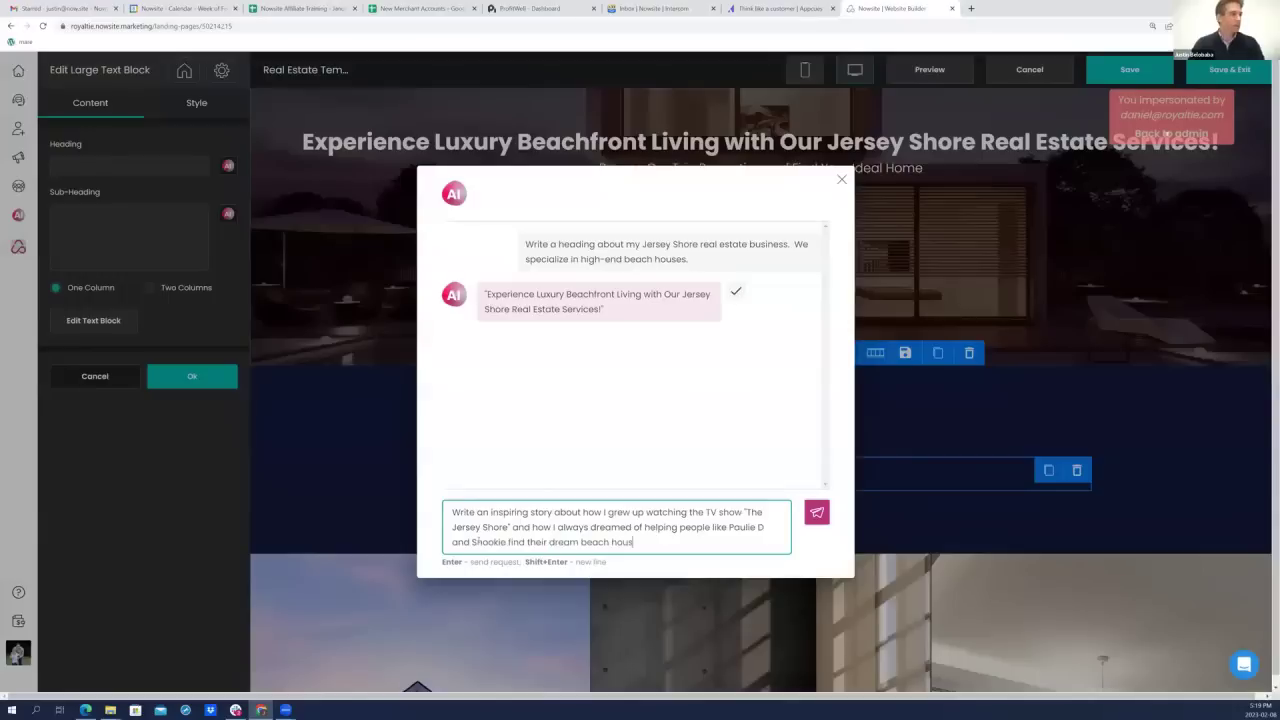
pyautogui.write('e.  So')
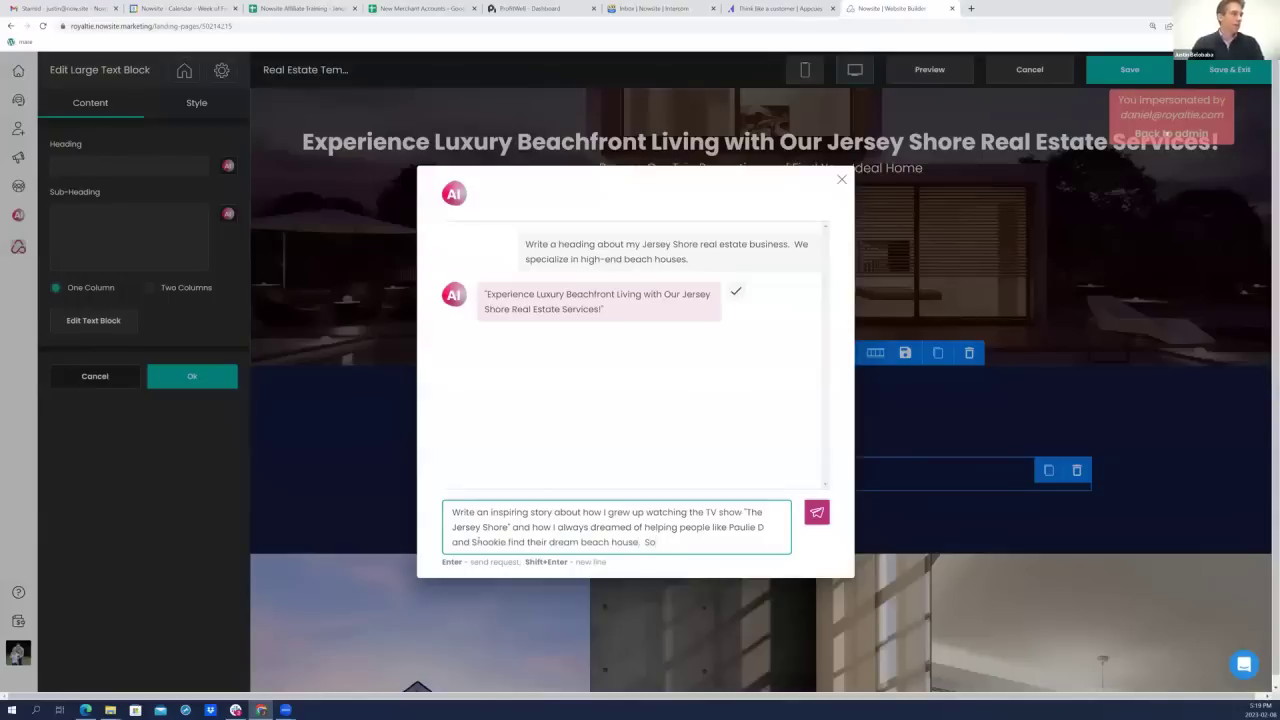
pyautogui.write(" that's whty I")
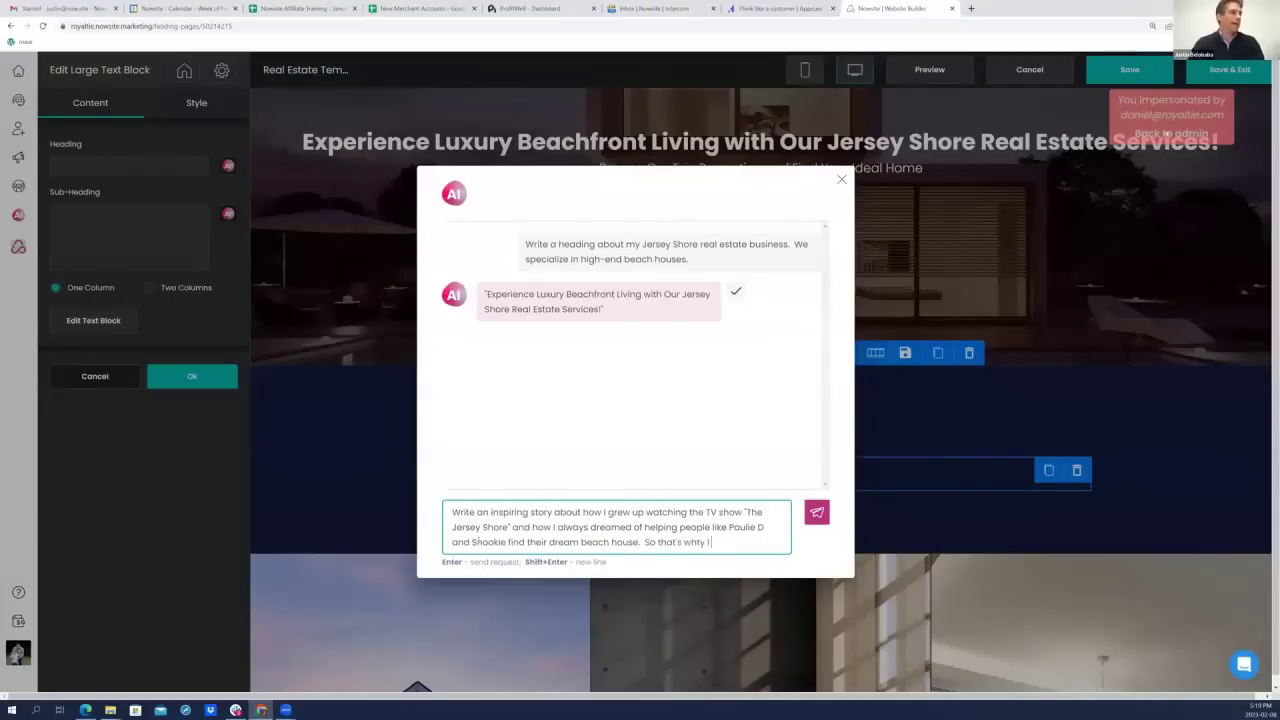
pyautogui.press('BackSpace')
pyautogui.press('BackSpace')
pyautogui.press('BackSpace')
pyautogui.press('BackSpace')
pyautogui.write('y I starte')
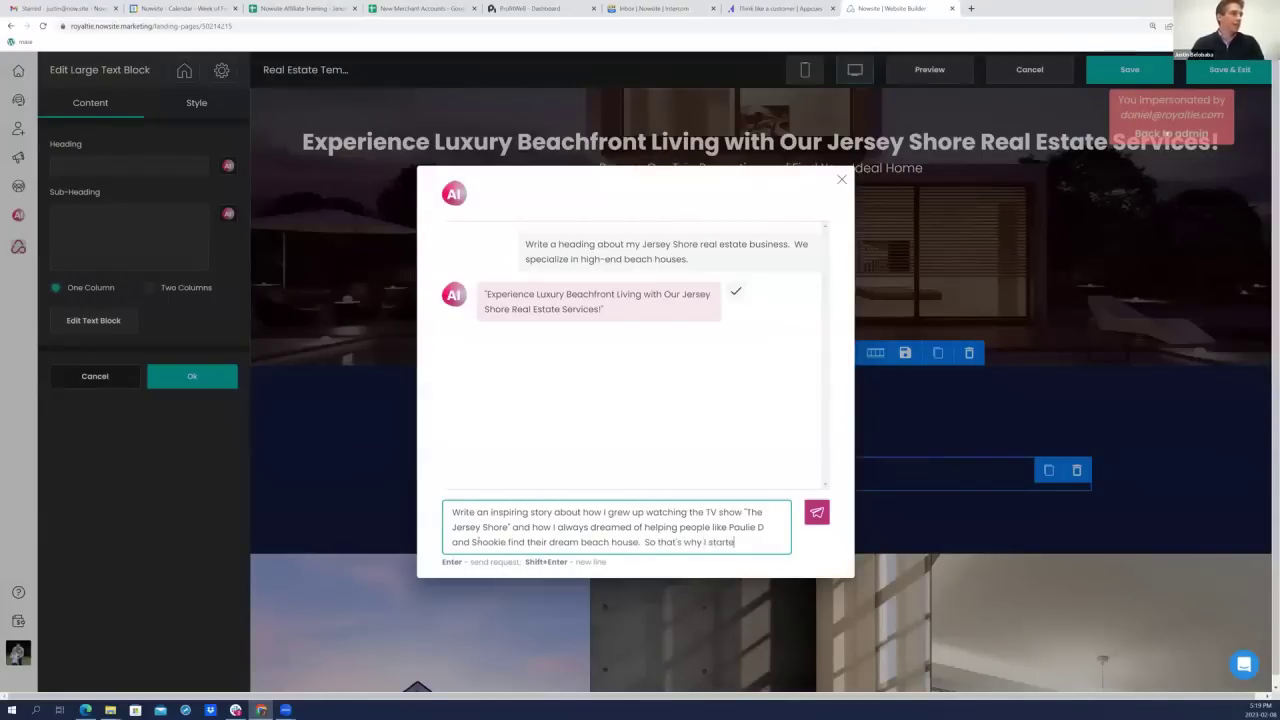
pyautogui.write('d this real estate')
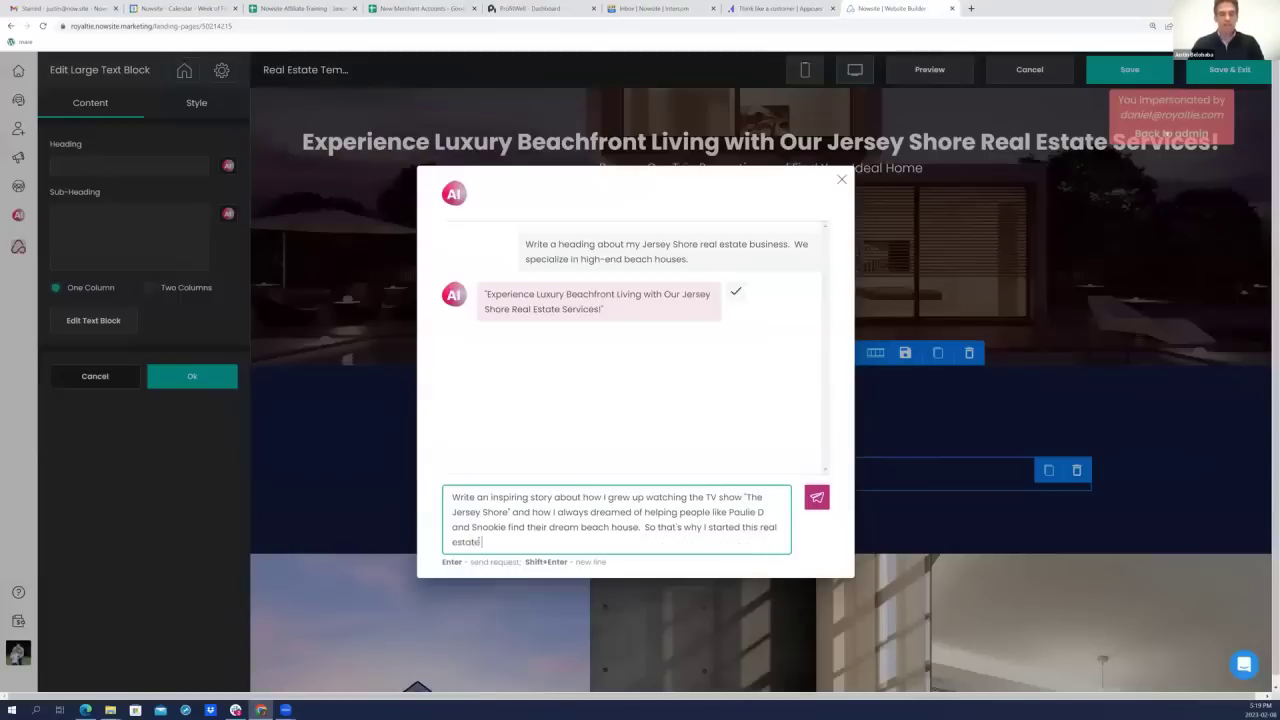
pyautogui.write(' agency.')
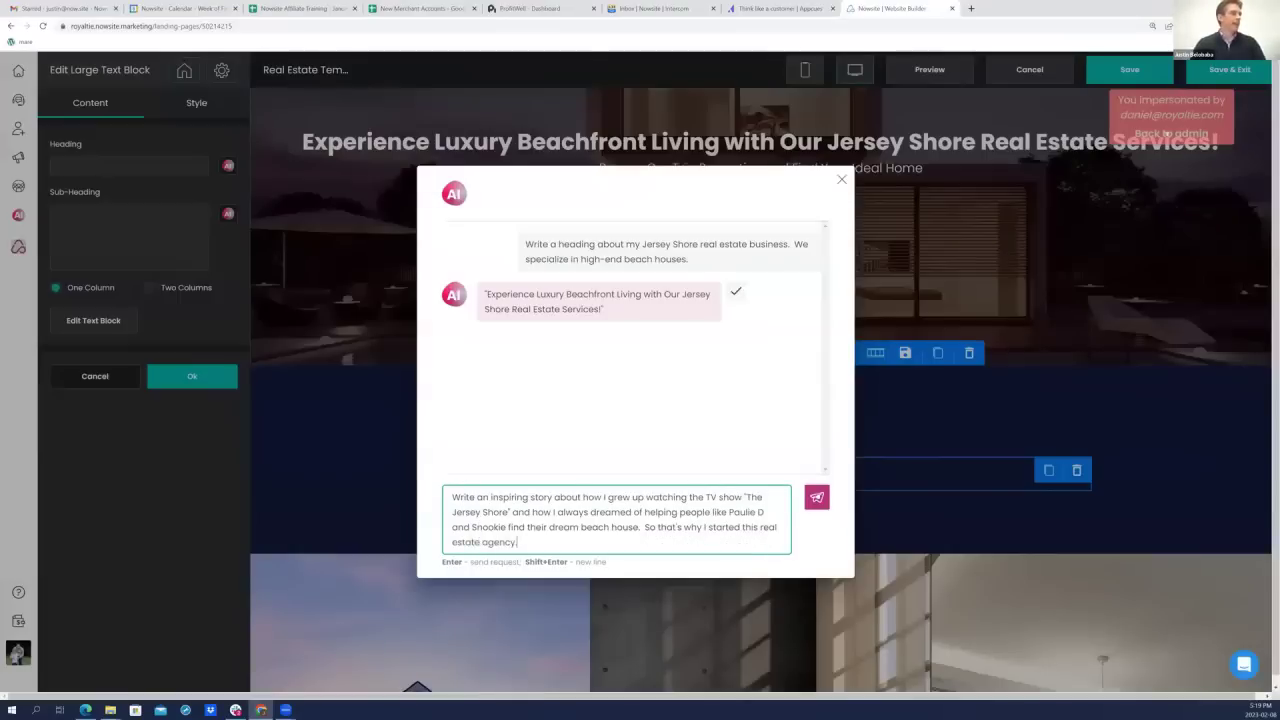
pyautogui.write('  Maximum')
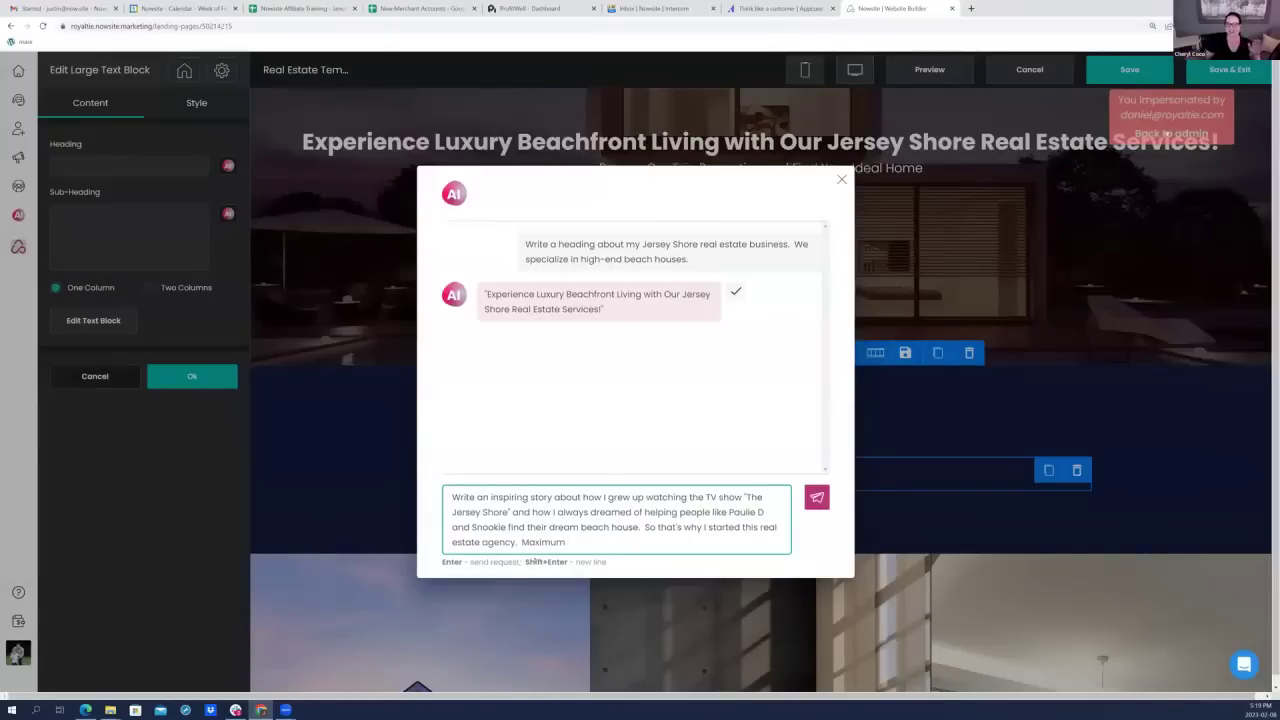
pyautogui.write('150 words.')
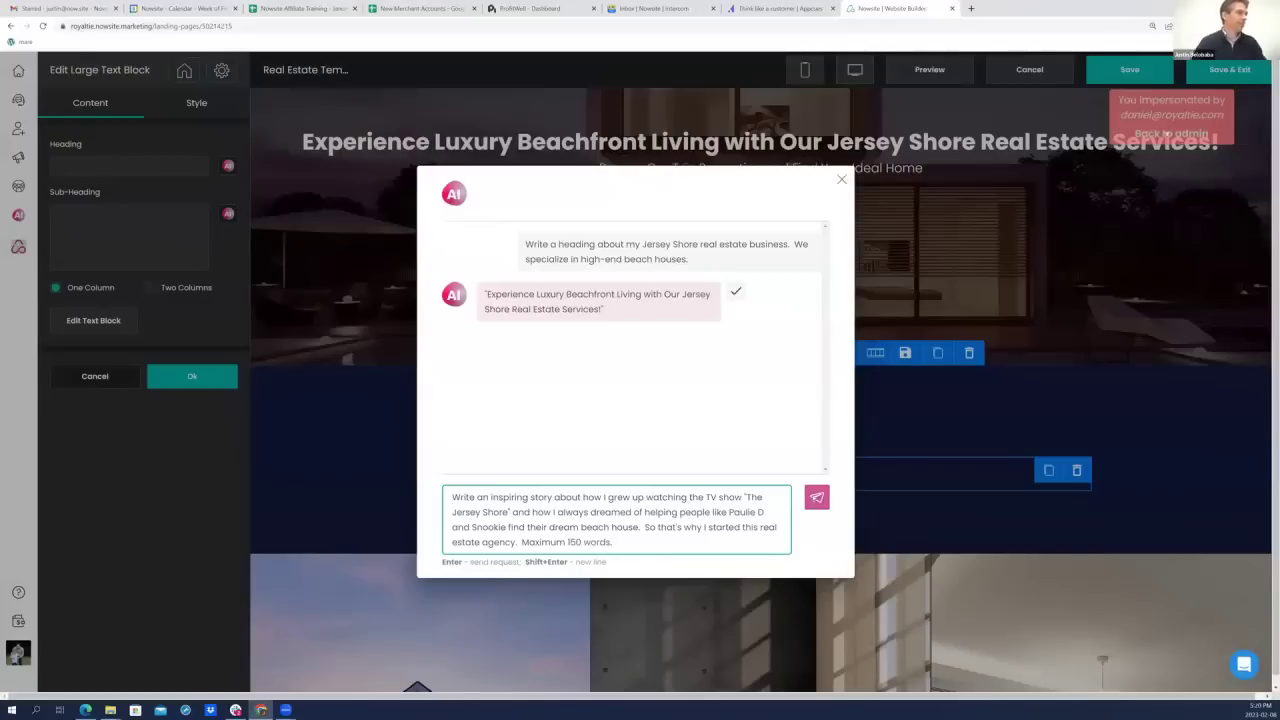
pyautogui.click(813, 498)
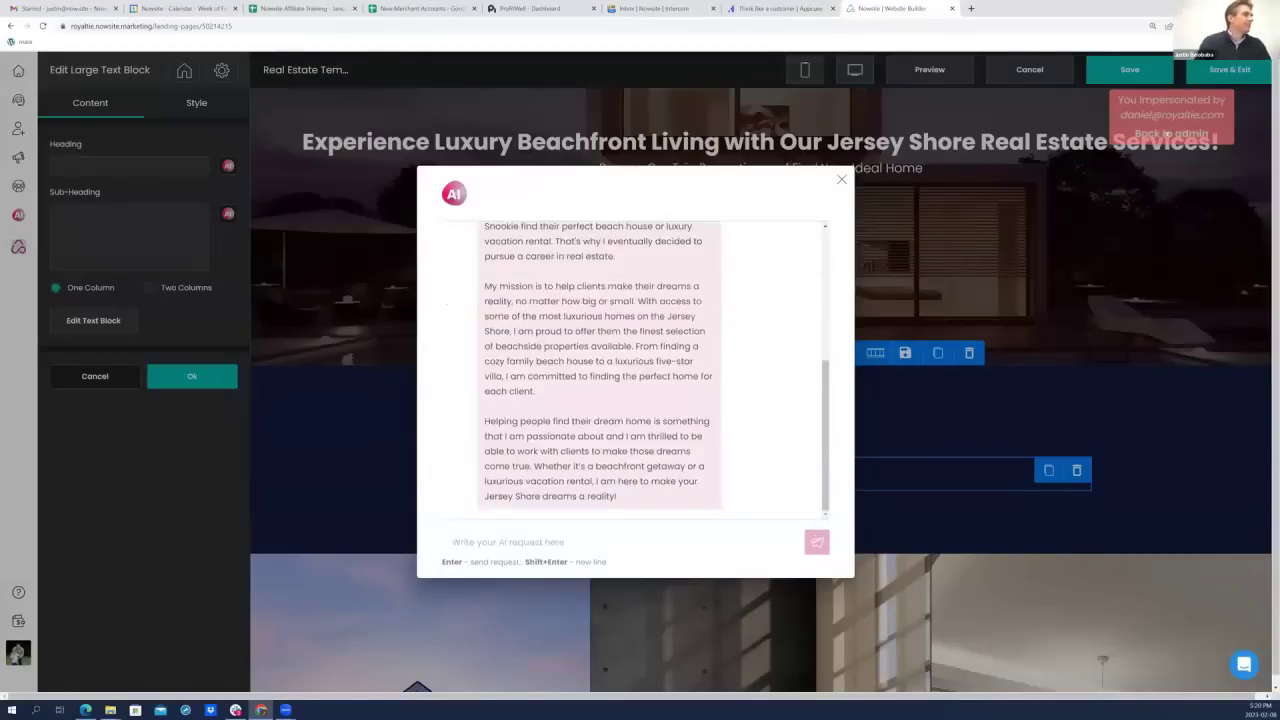
# Step: Scroll through the AI's story beginning 'Growing up, I was always drawn to the bright lights'
pyautogui.scroll(2, 650, 370)
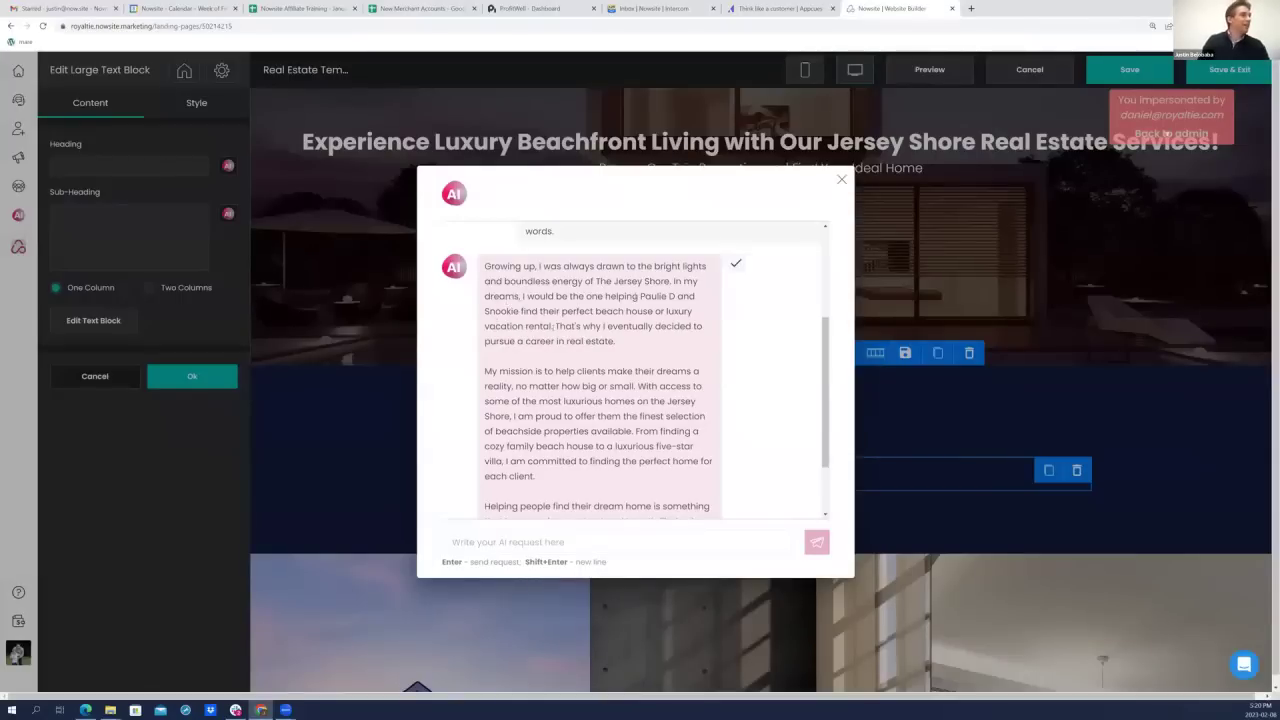
pyautogui.scroll(-2, 629, 326)
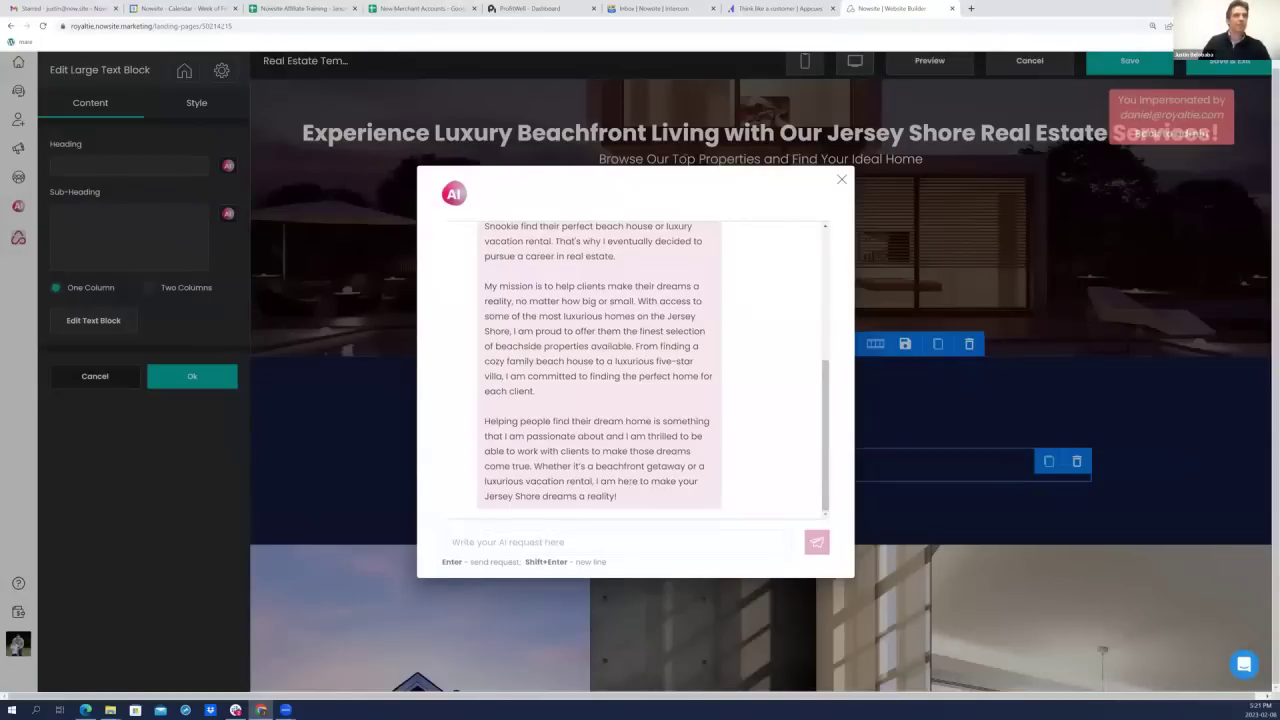
pyautogui.scroll(2, 735, 375)
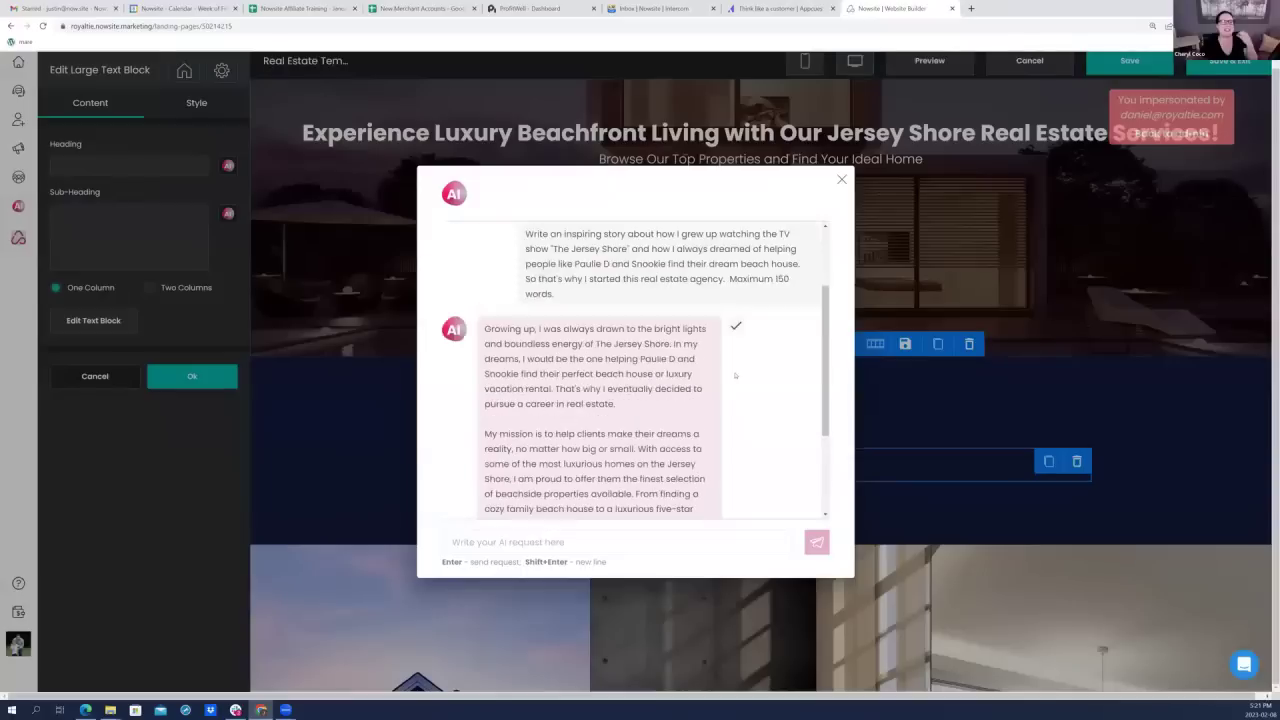
pyautogui.scroll(1, 735, 387)
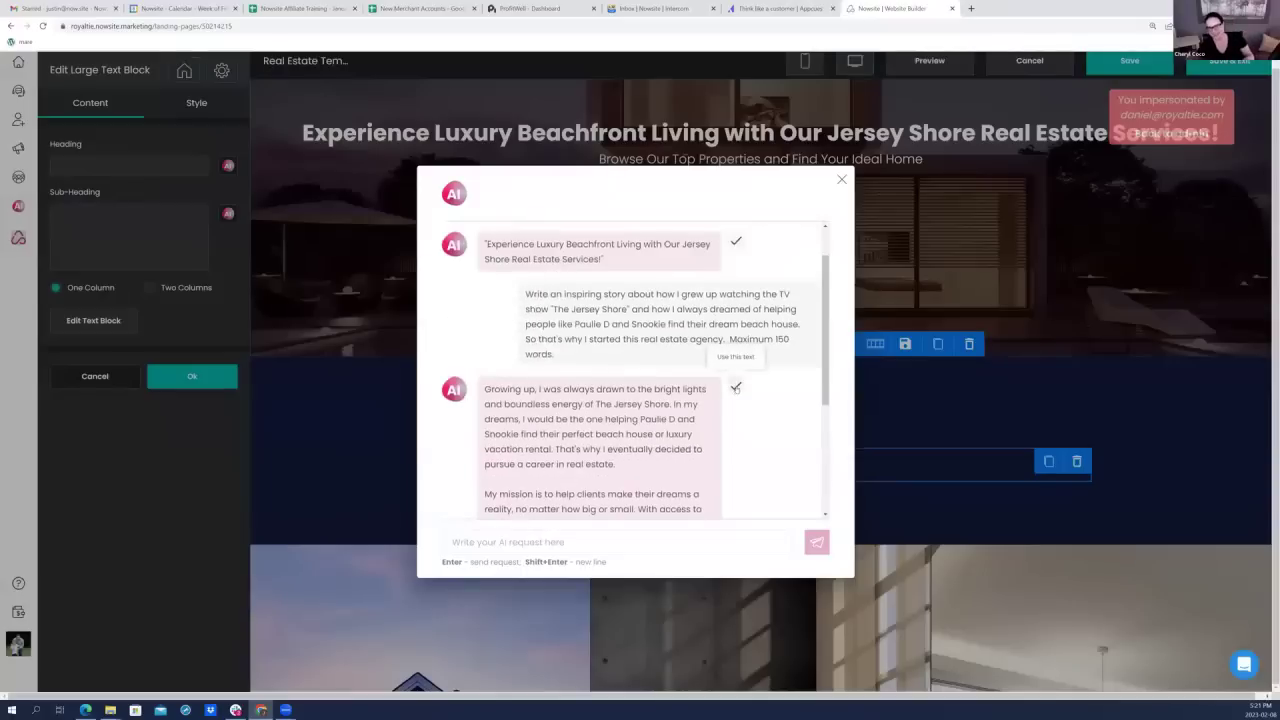
# Step: Replace the Why Us? text with the AI story, colour all of it white, and review the page
pyautogui.click(735, 387)
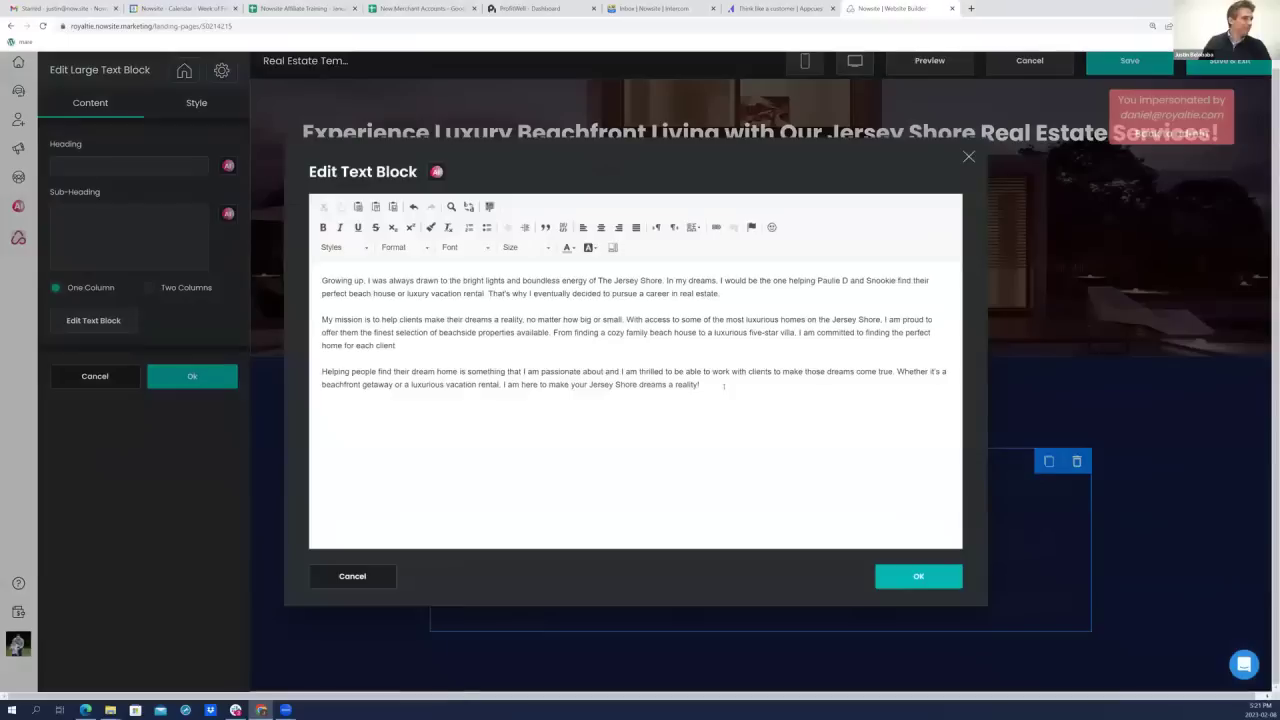
pyautogui.hotkey('ctrl', 'a')
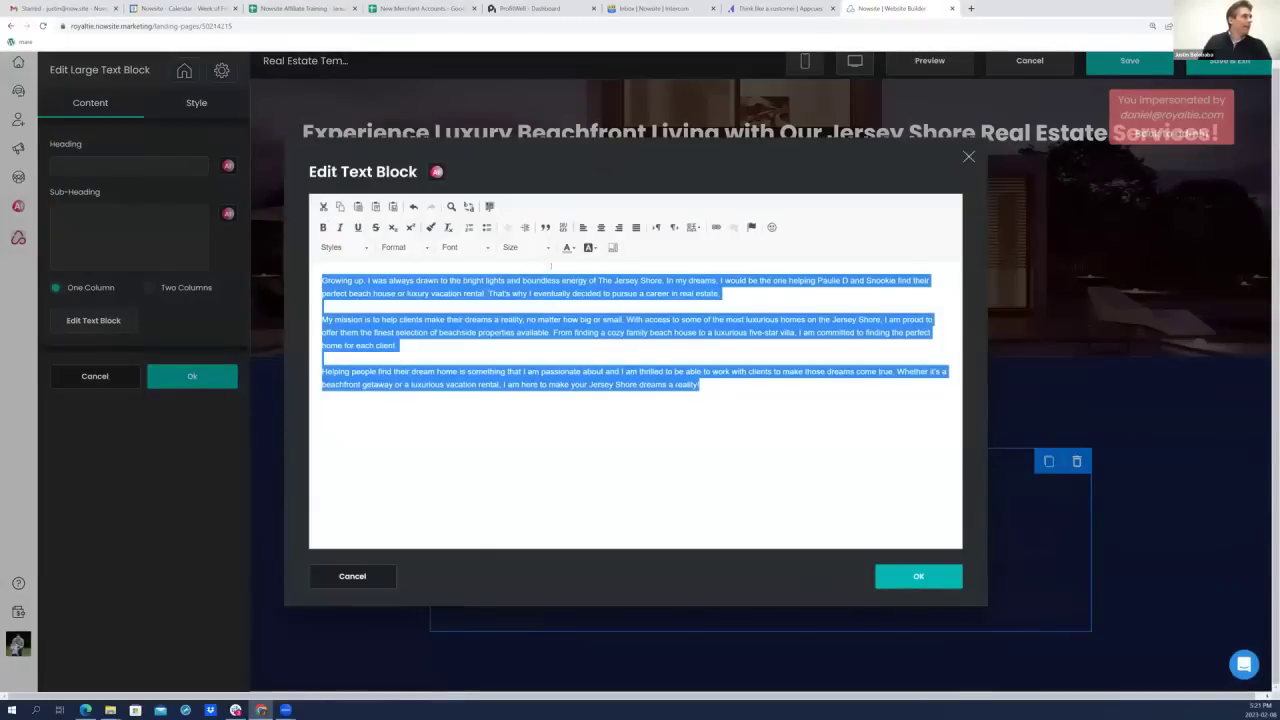
pyautogui.click(572, 248)
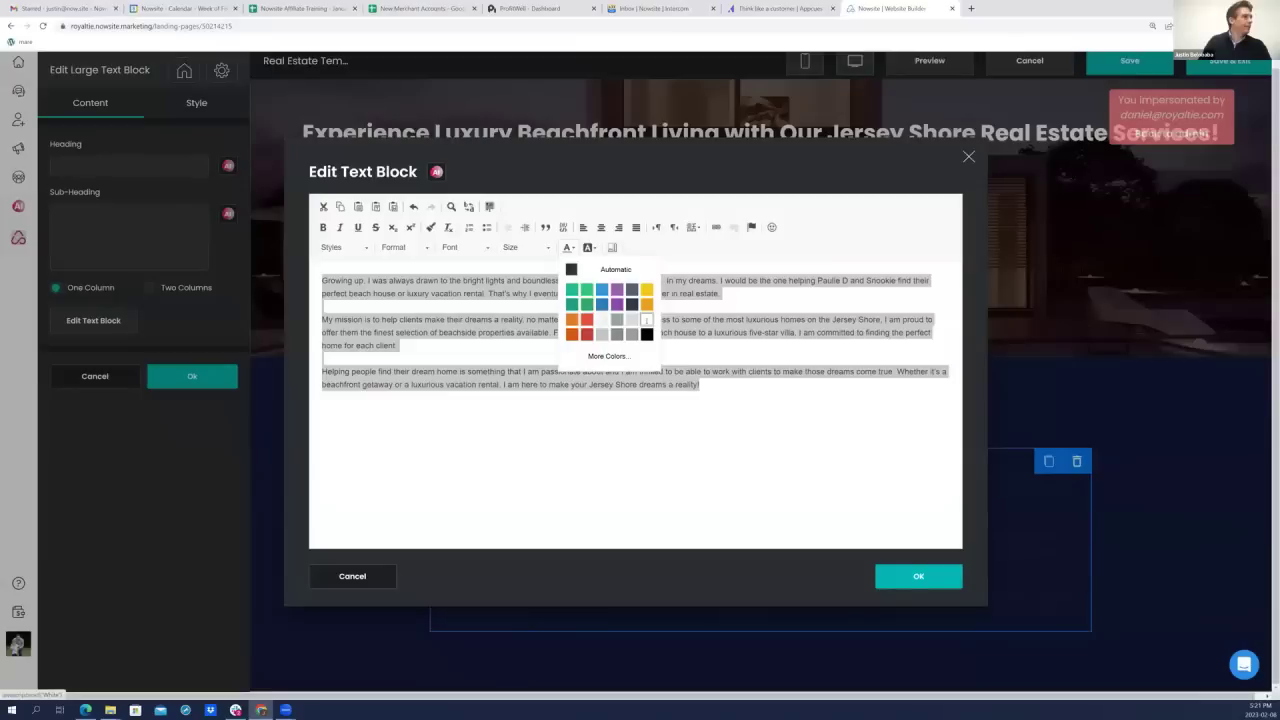
pyautogui.click(615, 269)
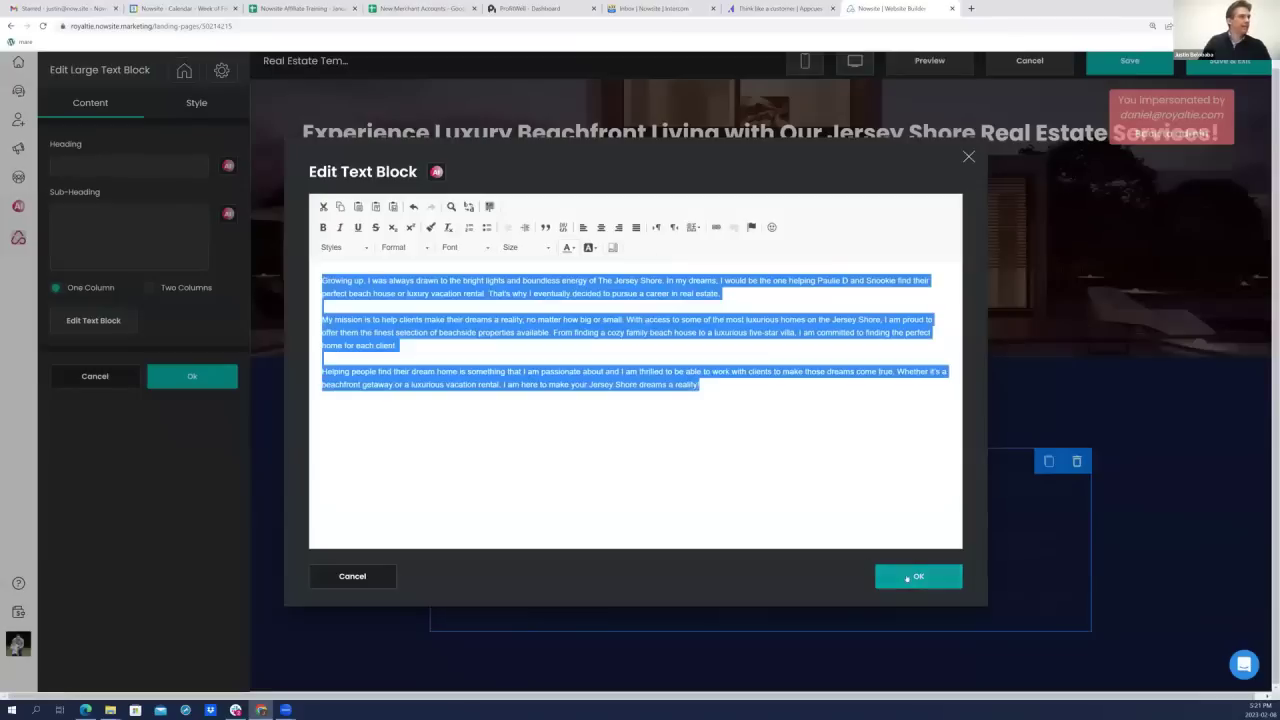
pyautogui.click(907, 577)
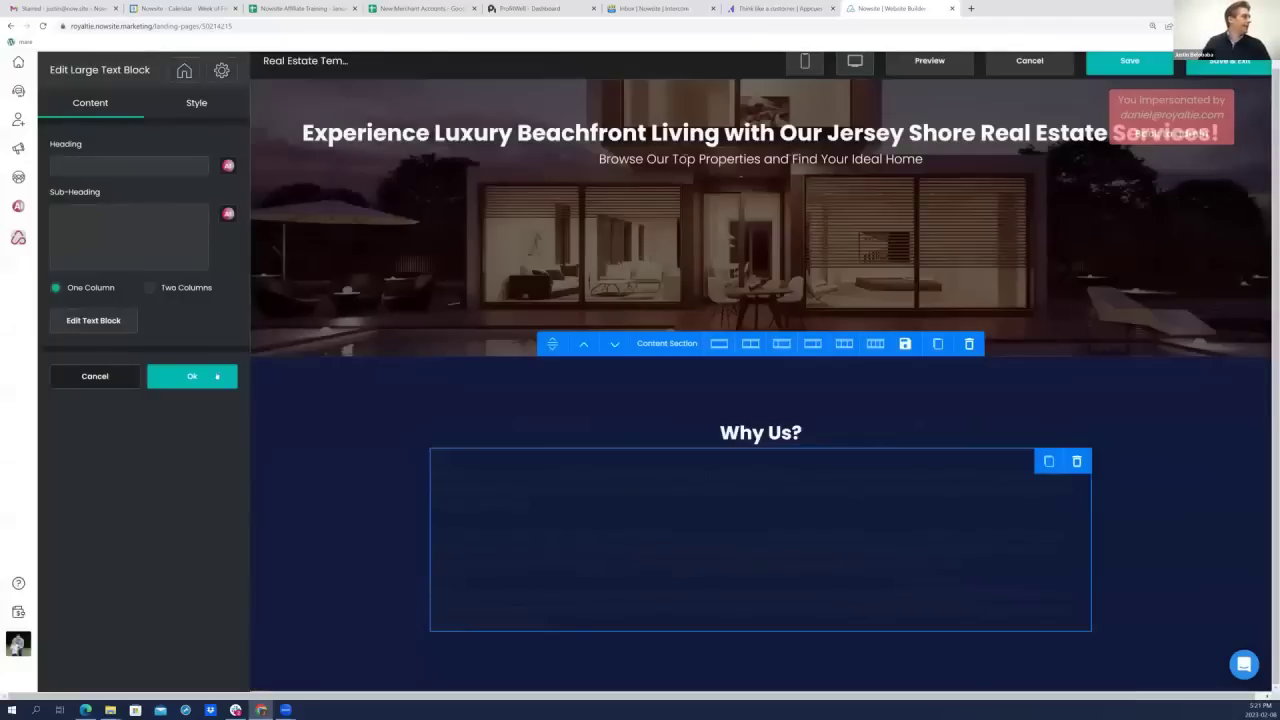
pyautogui.click(208, 373)
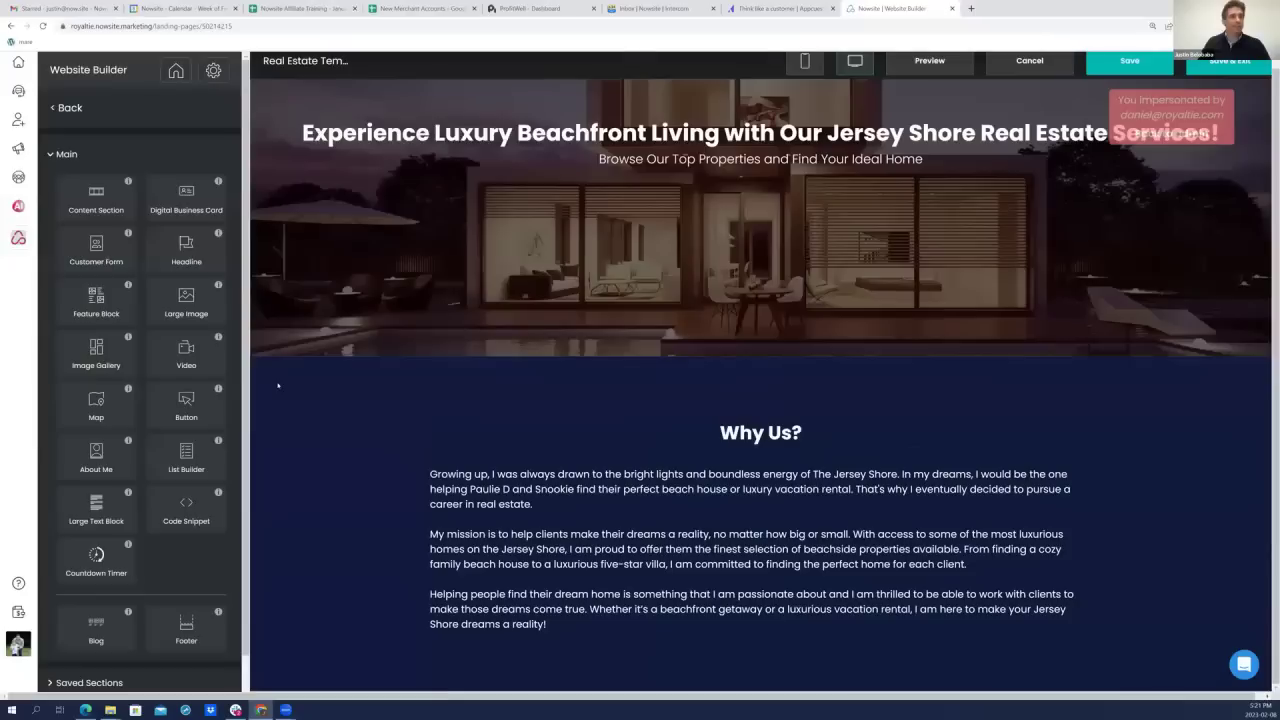
pyautogui.scroll(-1, 278, 385)
pyautogui.scroll(-2, 278, 385)
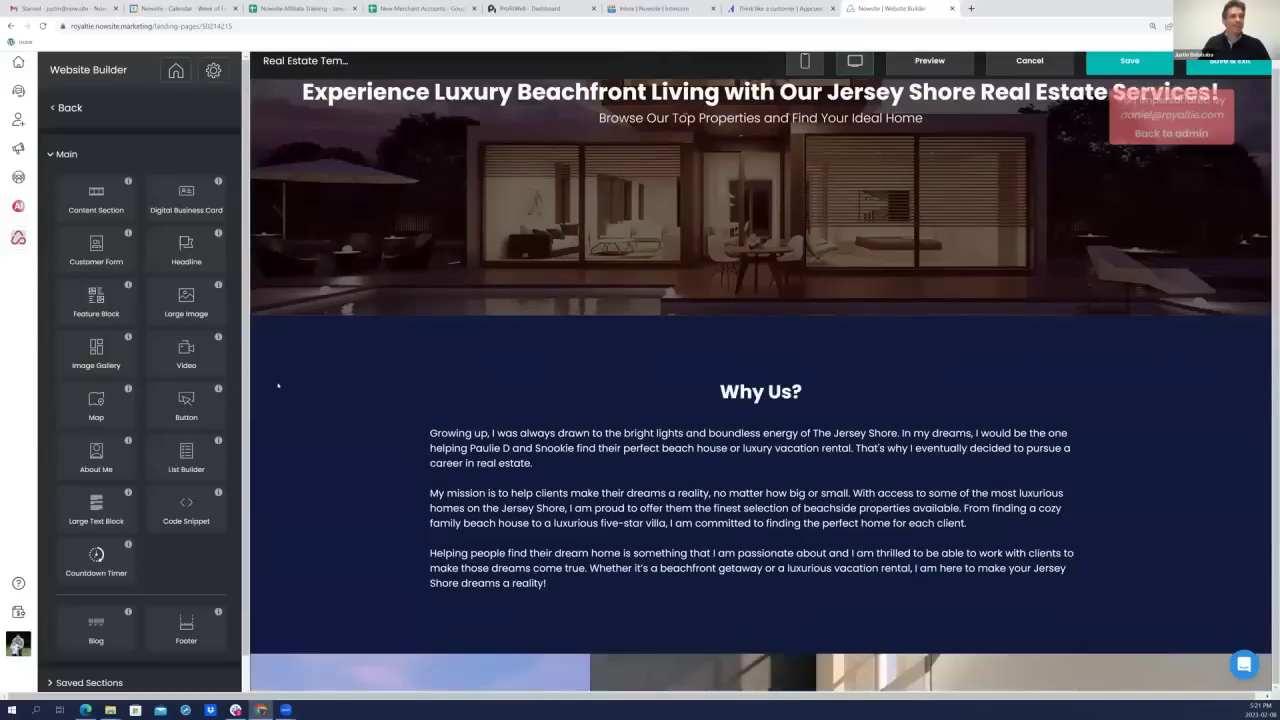
pyautogui.scroll(-1, 278, 385)
pyautogui.scroll(-3, 278, 385)
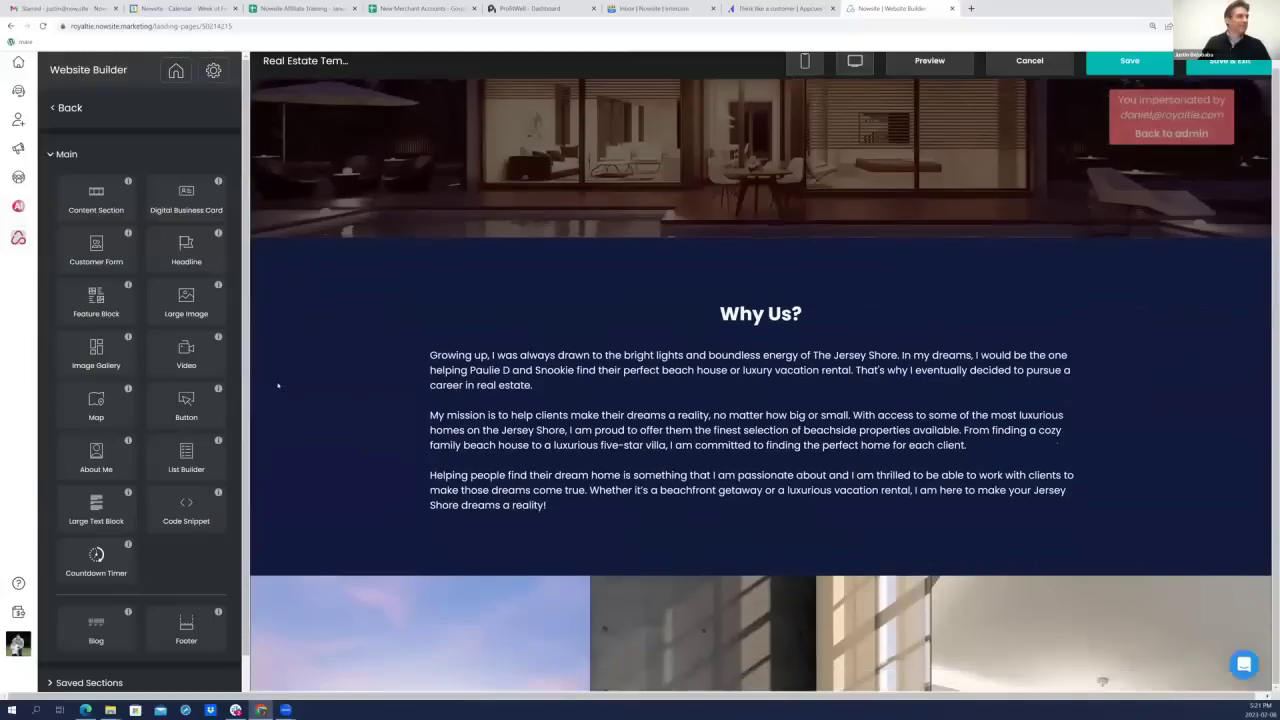
pyautogui.scroll(-1, 278, 385)
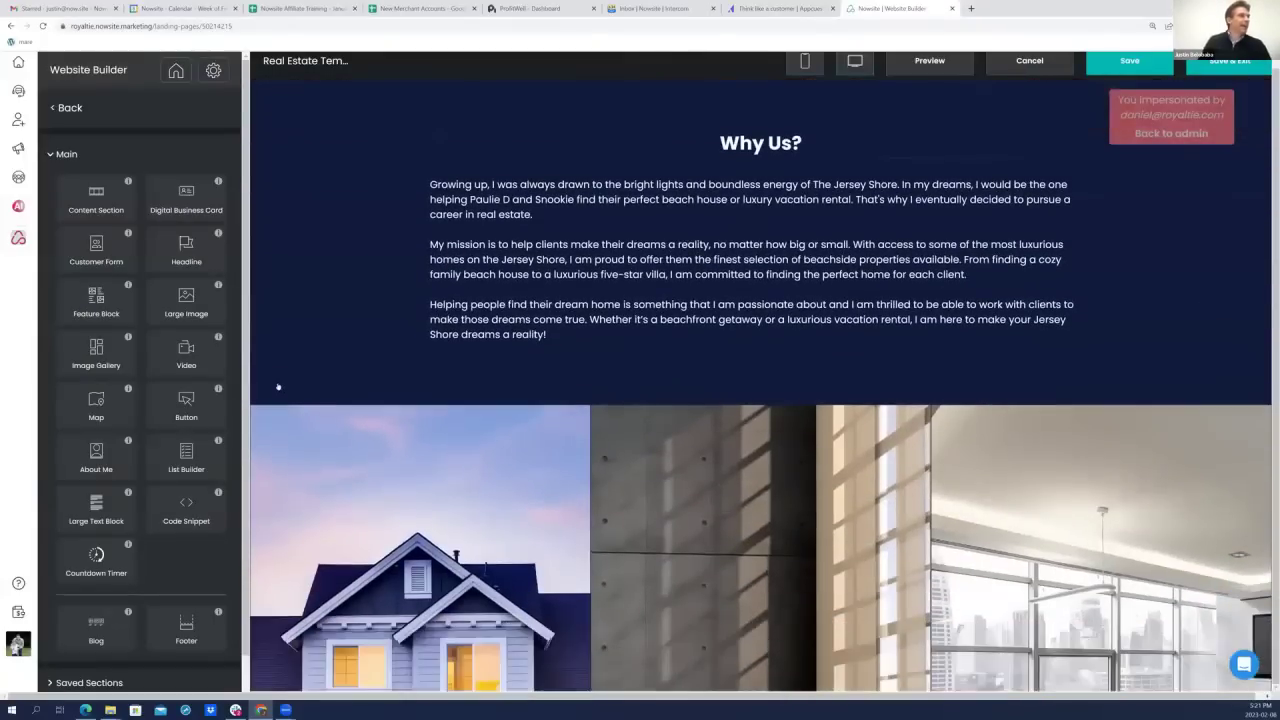
pyautogui.scroll(-4, 278, 387)
pyautogui.scroll(6, 278, 385)
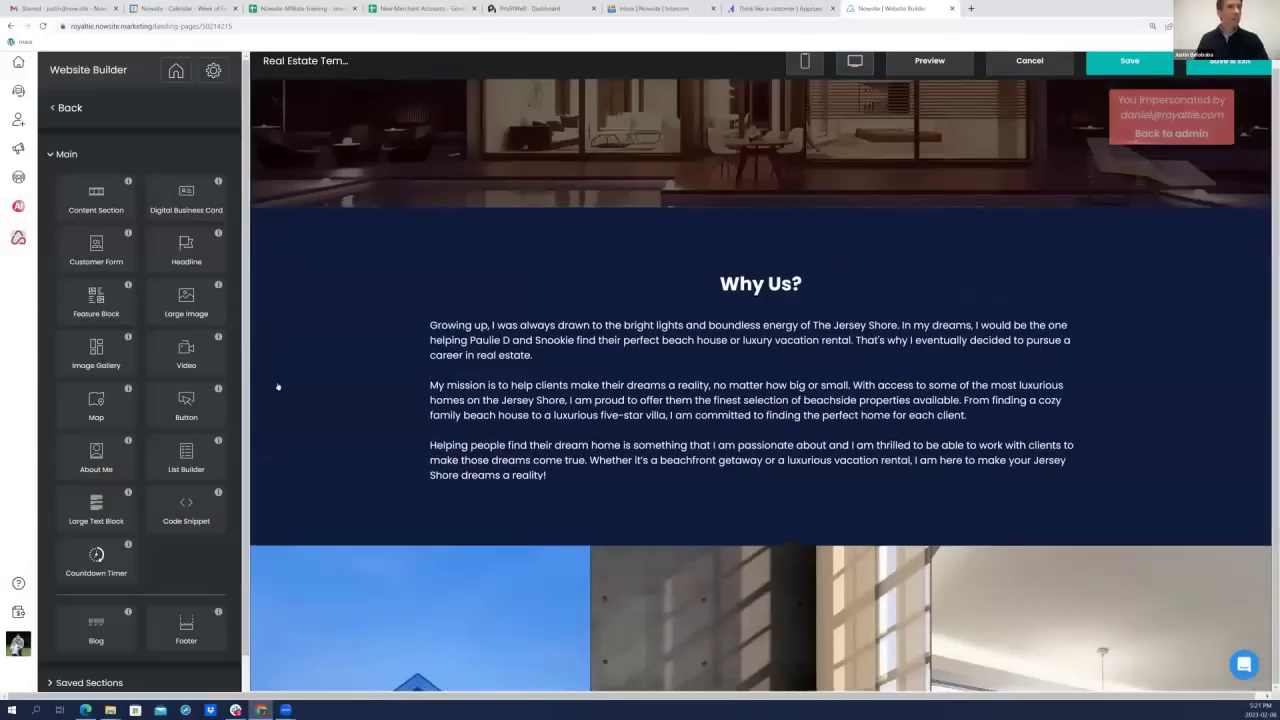
pyautogui.scroll(10, 707, 235)
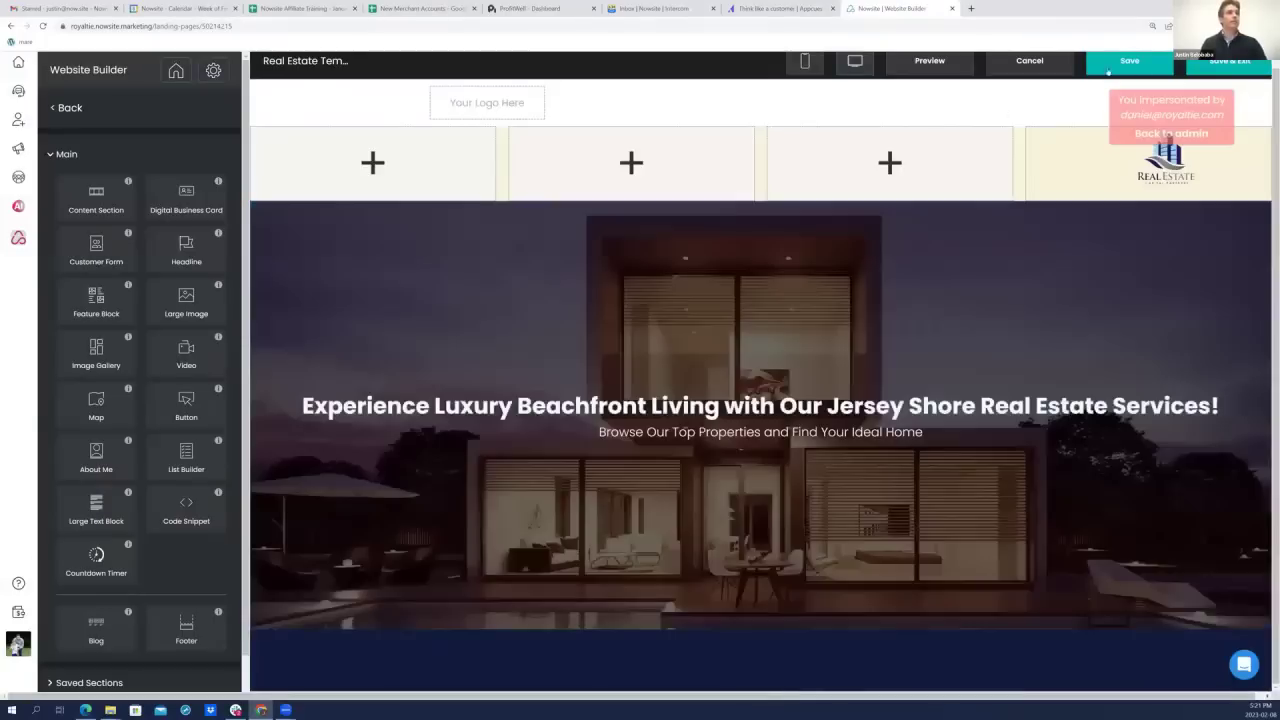
# Step: Save the site and scroll the live page past the beachfront headline to the Jersey Shore Why Us? story
pyautogui.click(1107, 70)
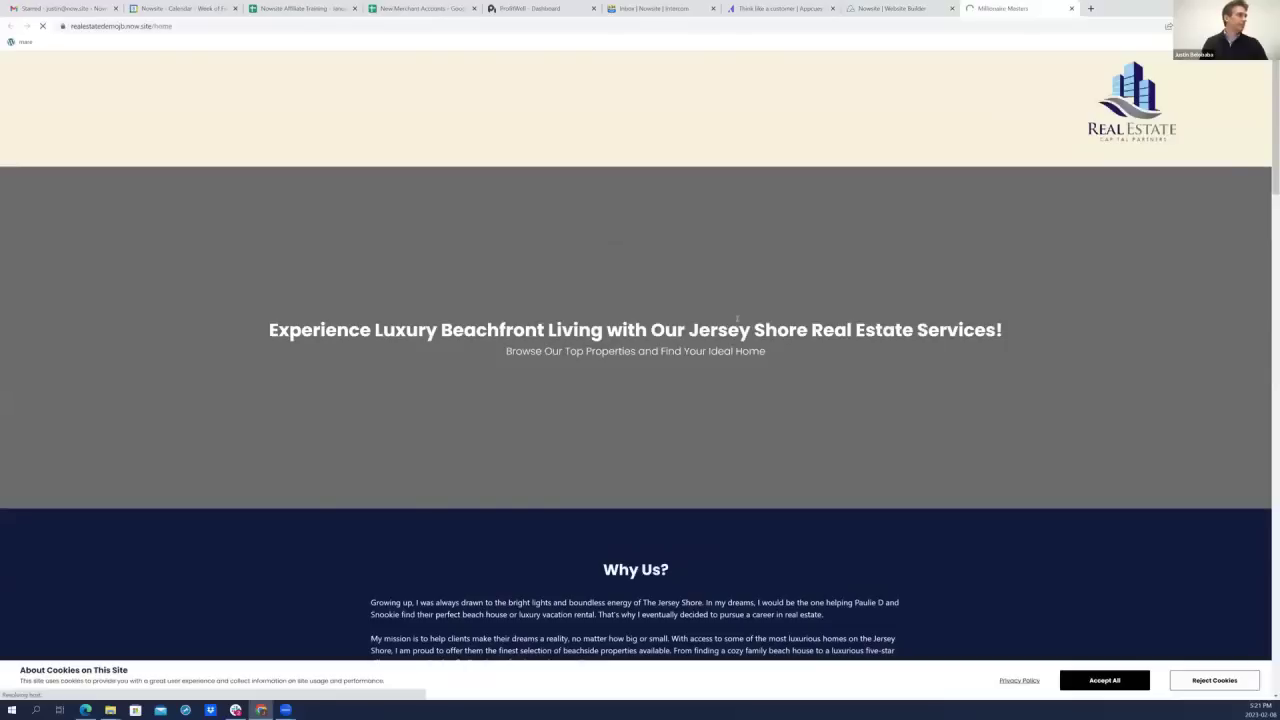
pyautogui.scroll(-1, 640, 360)
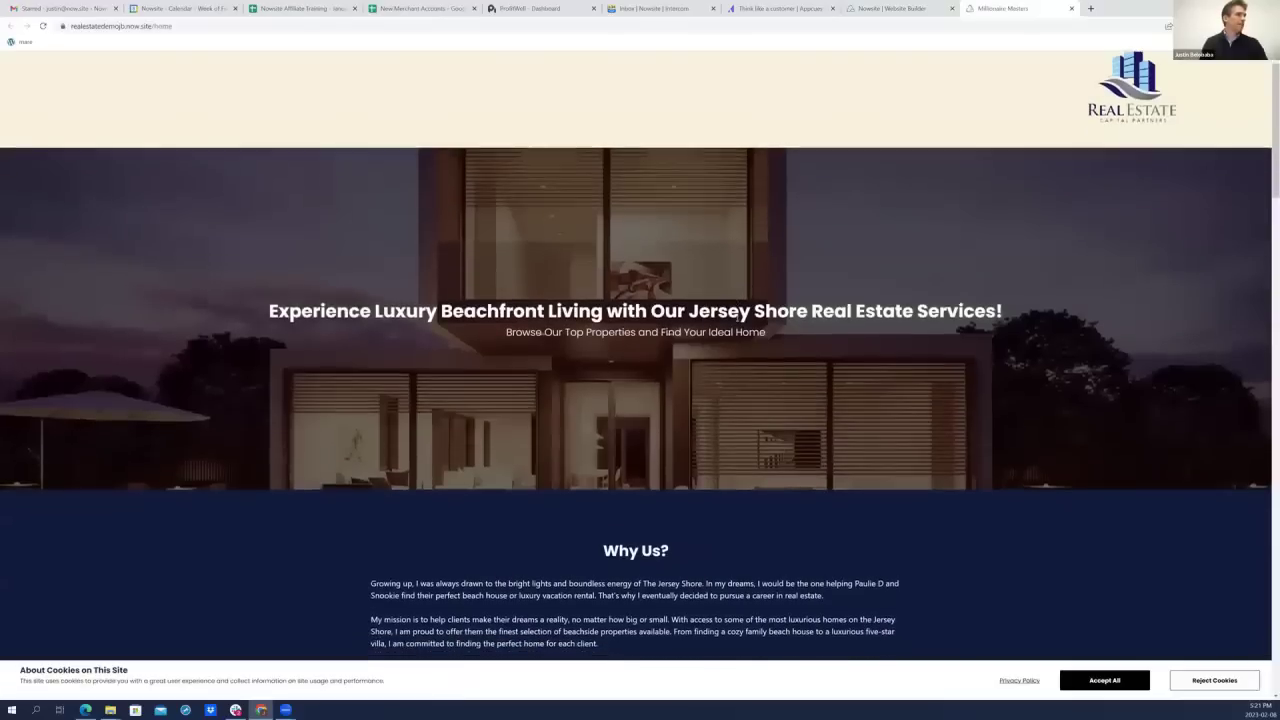
pyautogui.scroll(-3, 737, 321)
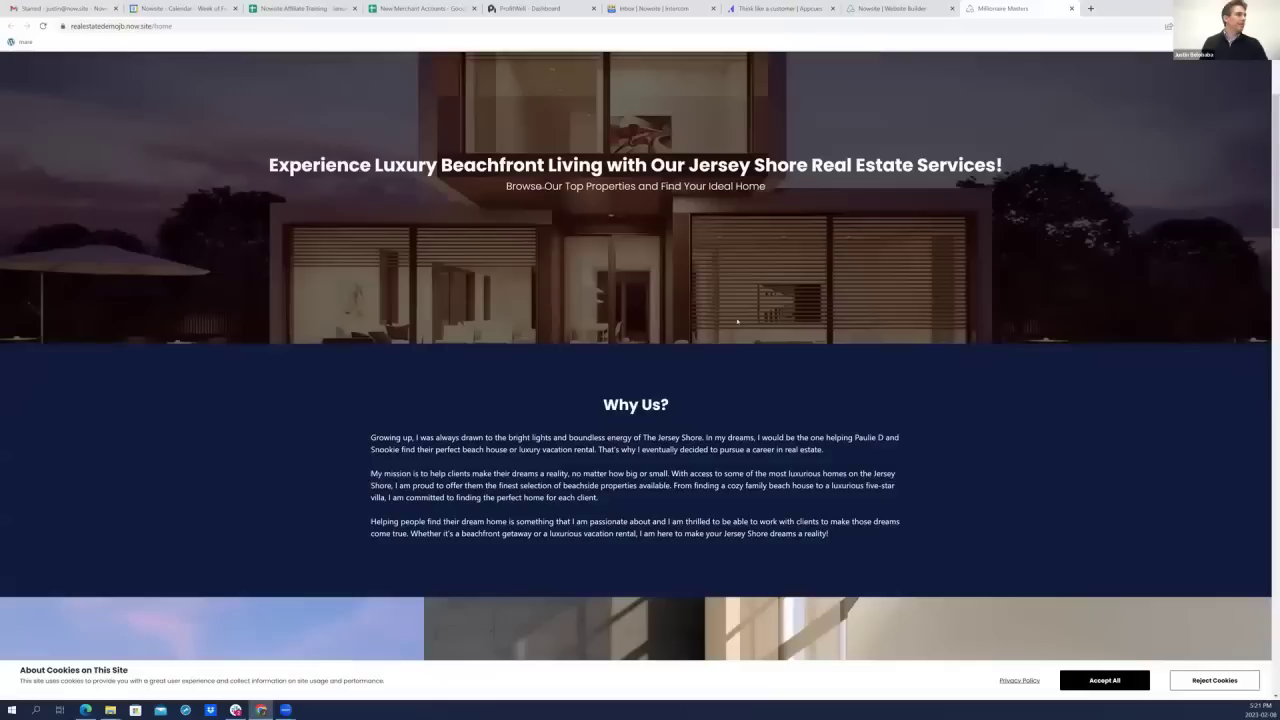